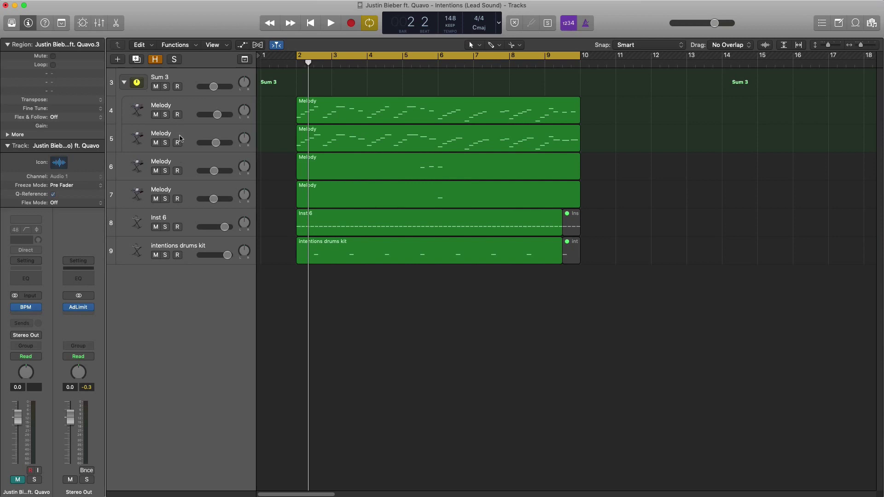
- Play the two lead Melody tracks (4 and 5) soloed, and listen to them again with all tracks unsoloed
left_click(165, 115)
left_click(164, 142)
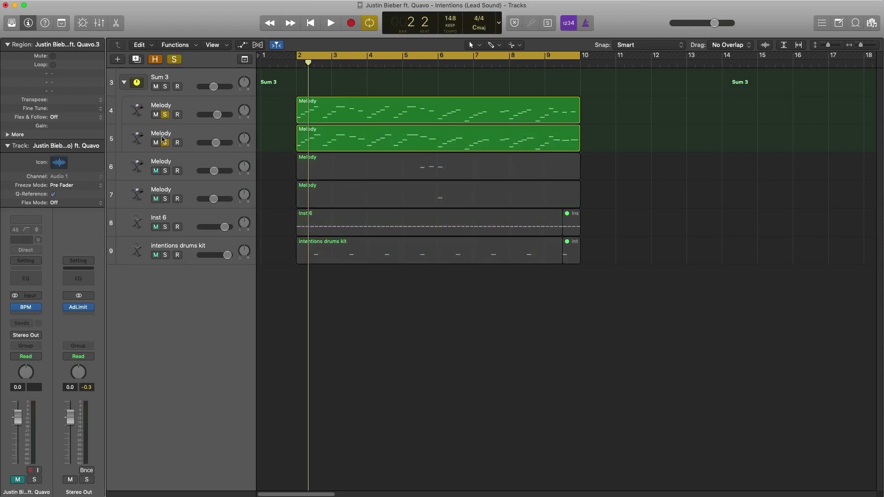
key("space")
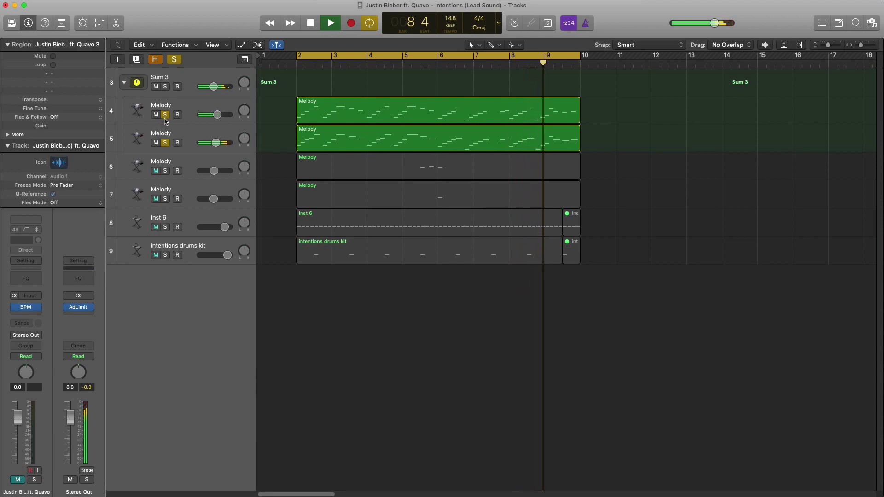
left_click(165, 118)
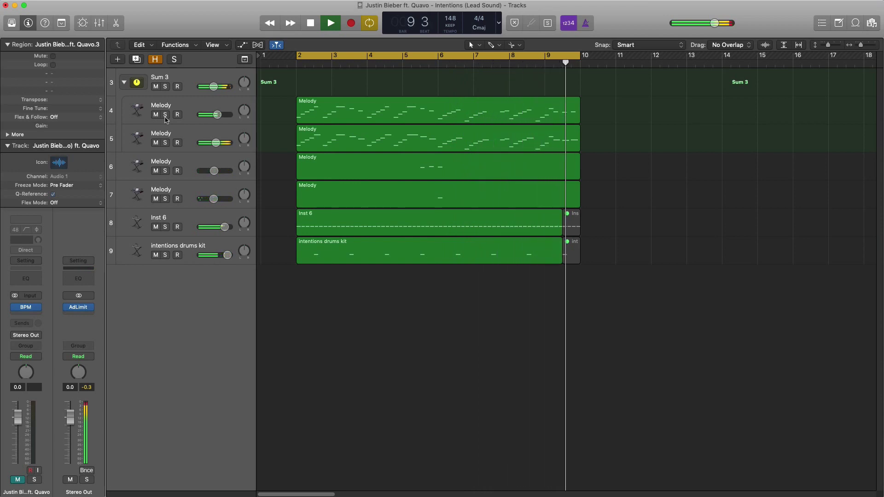
key("space")
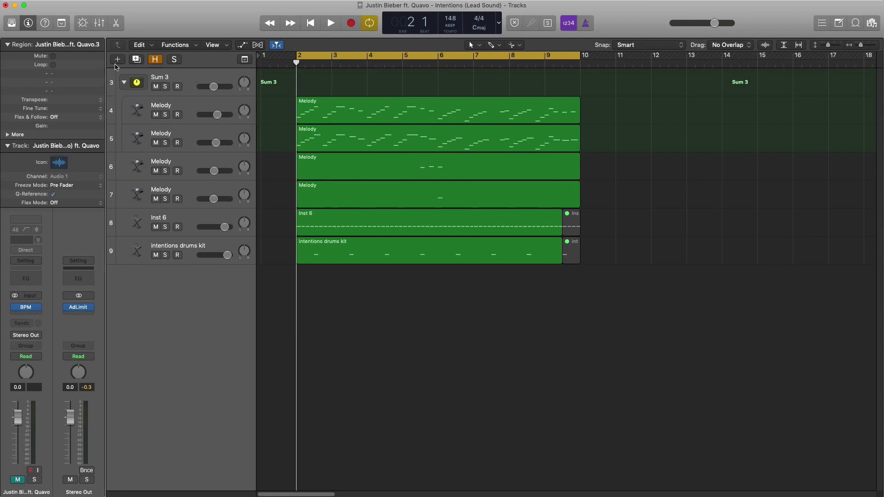
- Create a new software instrument track and load the ES2 (Synthesizer 2) on it
left_click(117, 60)
key("Return")
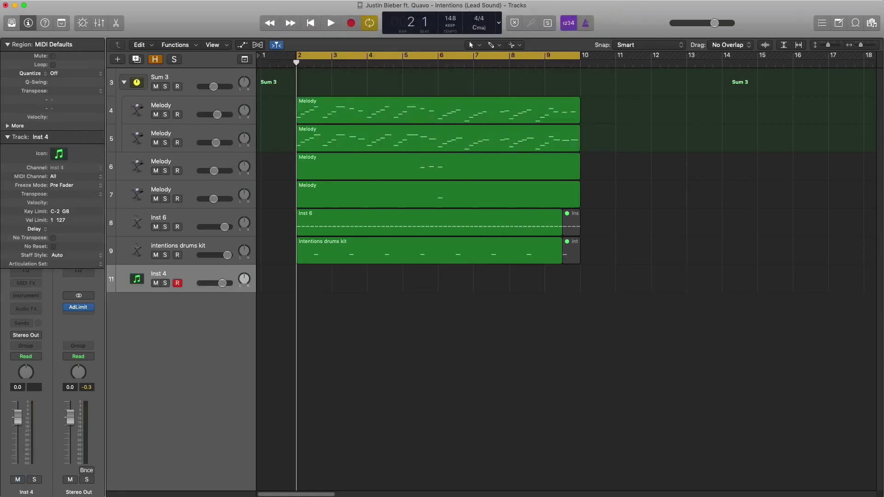
left_click(43, 300)
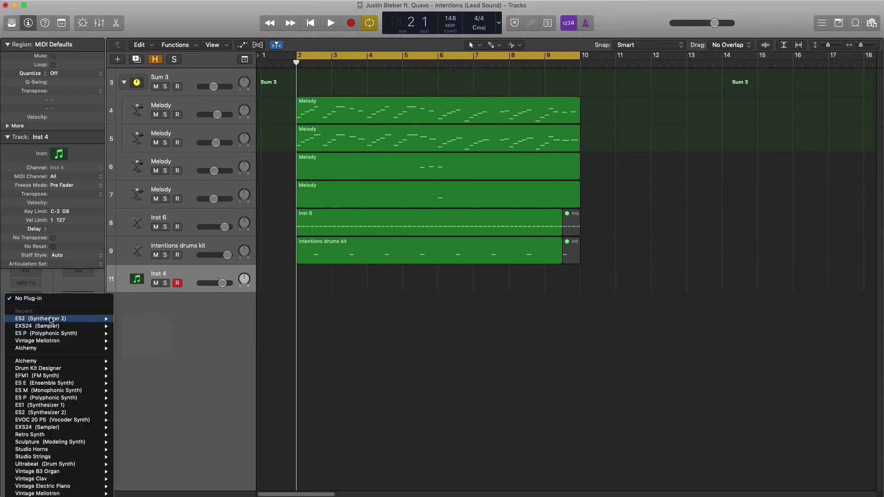
left_click(50, 320)
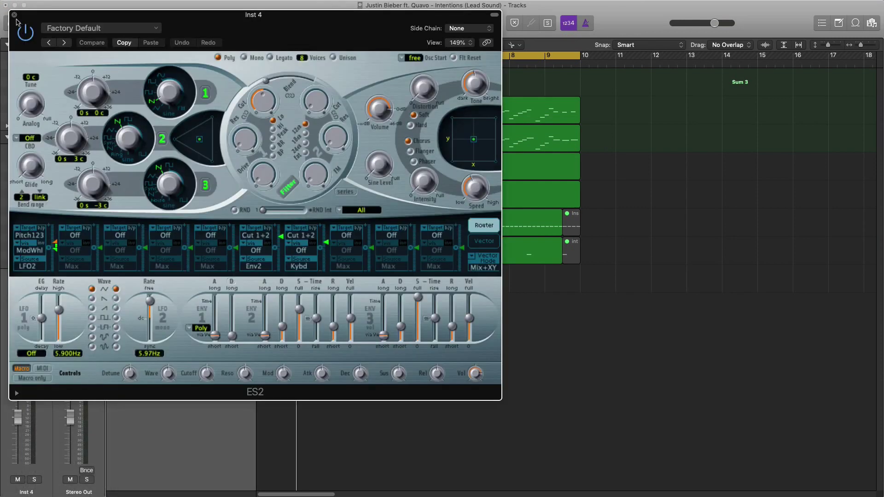
left_click(14, 15)
- Copy the Melody region from track 4 onto the Inst 4 track, solo it, and open it in the Piano Roll
left_click_drag(360, 112, 361, 271)
key("ctrl+s")
double_click(362, 272)
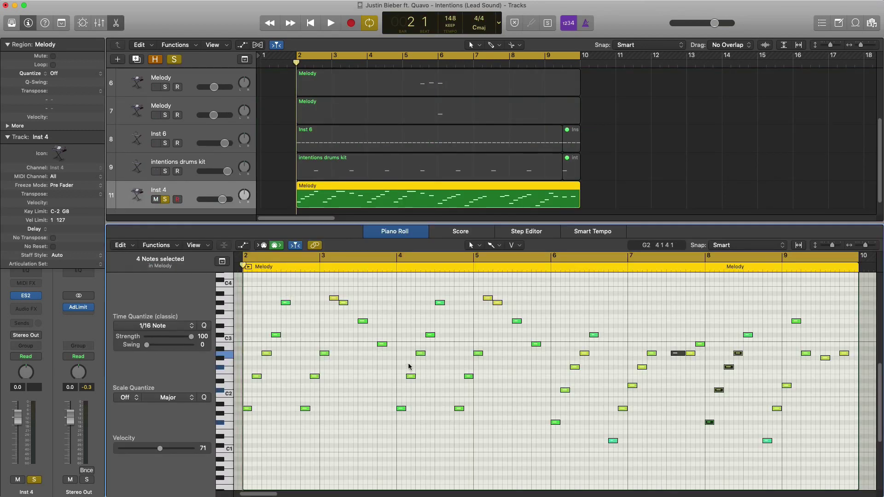
- In ES2, set oscillator 1 to the sine wave at the start of the FM range, and switch off oscillators 2 and 3 with the mix fully on oscillator 1
left_click(27, 297)
left_click_drag(267, 30, 478, 66)
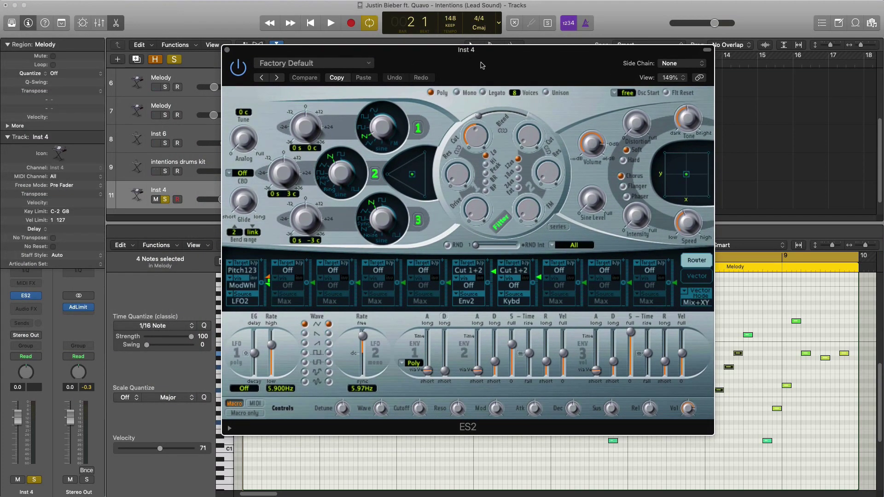
left_click_drag(378, 126, 377, 91)
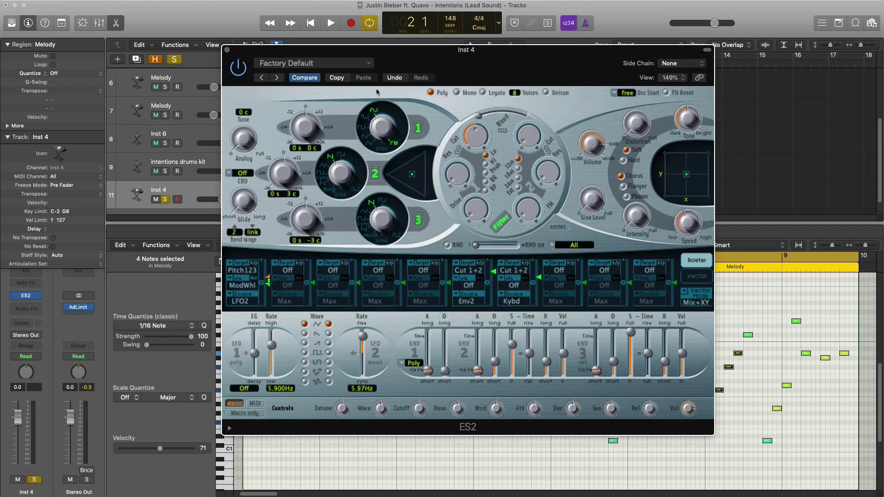
left_click_drag(411, 176, 427, 152)
left_click(419, 221)
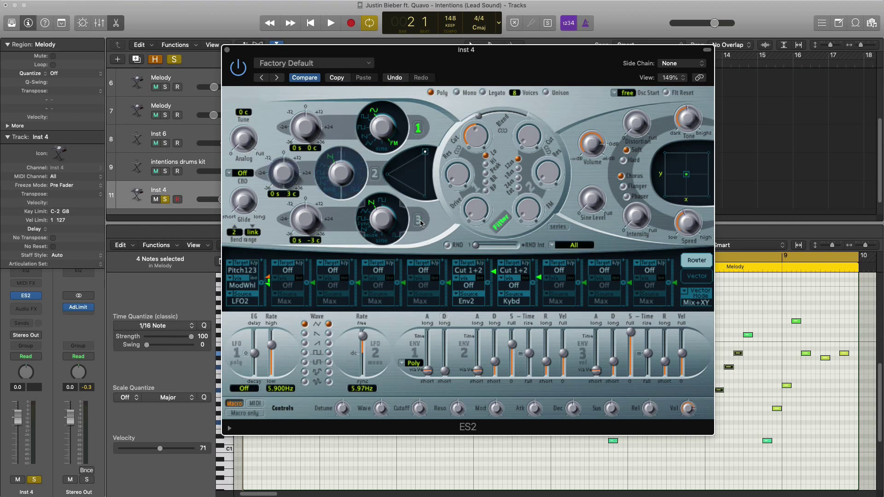
- Switch ES2 to Mono and raise oscillator 1's FM amount close to the FM mark while auditioning the melody
key("space")
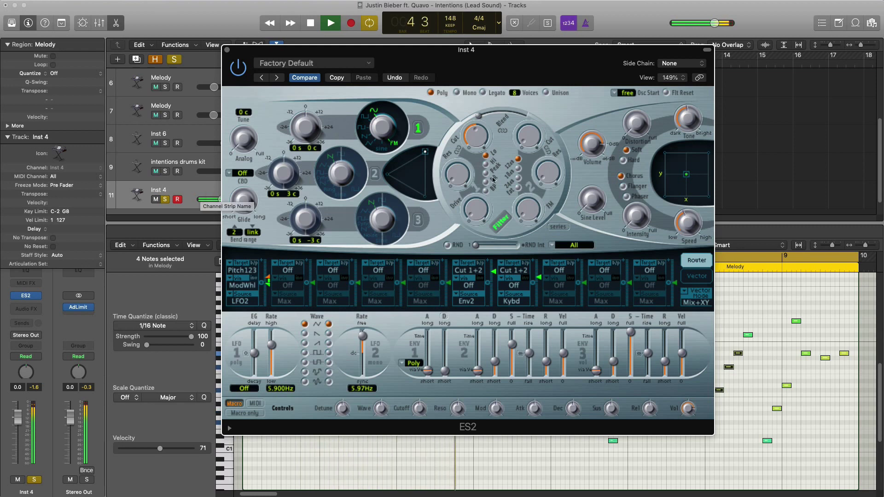
key("space")
left_click(457, 95)
key("space")
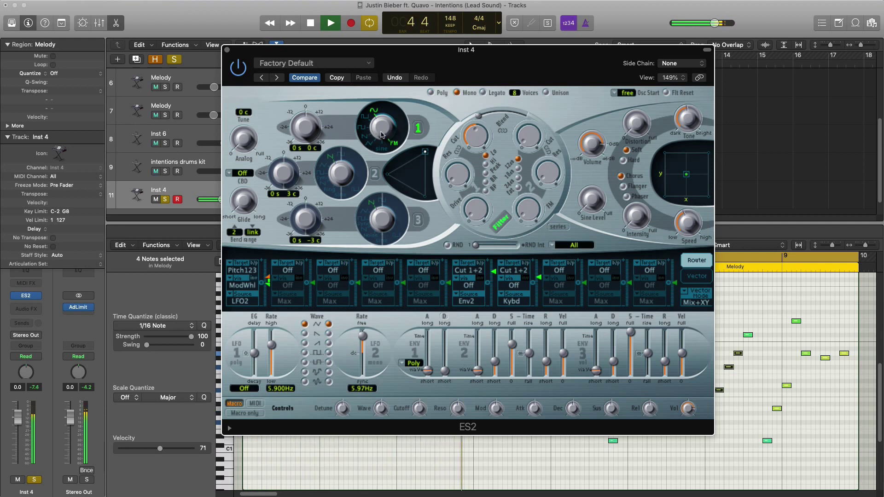
key("space")
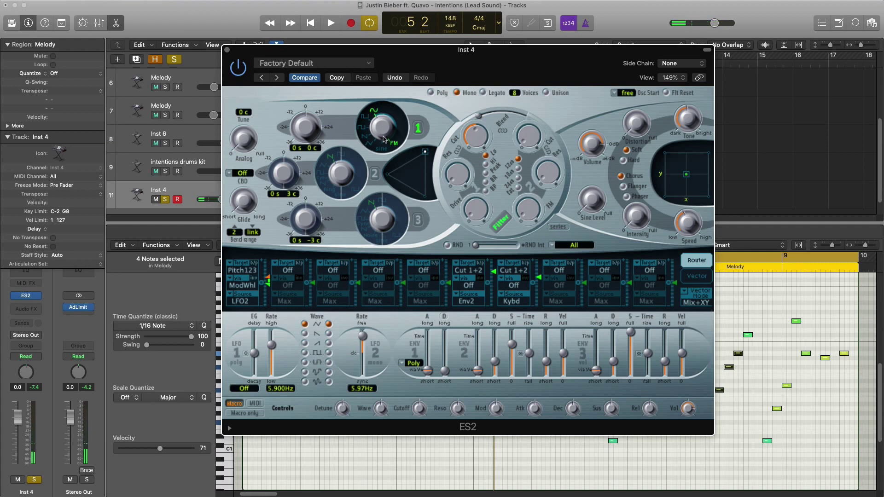
key("space")
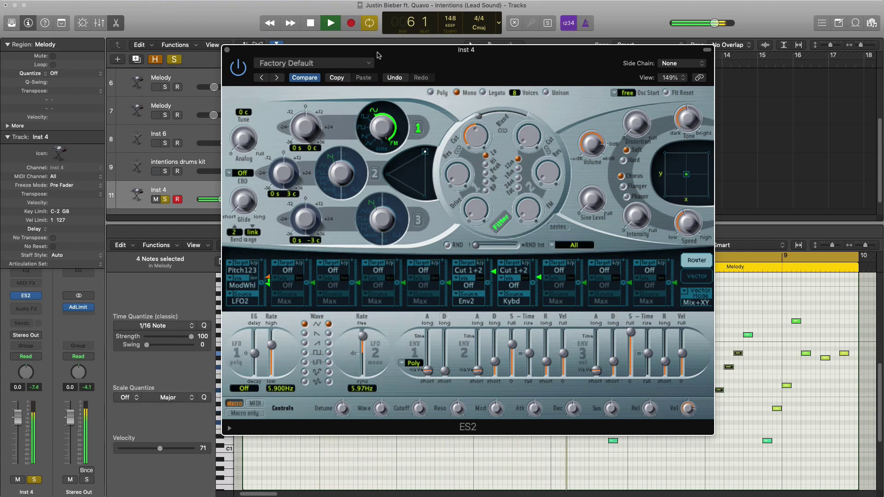
key("space")
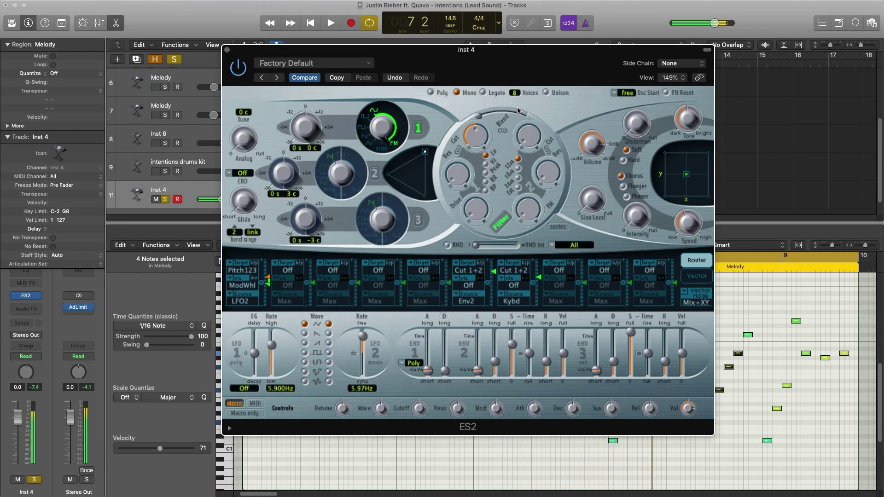
- Set the filter Blend to 1.00 and bring filter 2's cutoff to about 0.386 while the melody plays
left_click_drag(478, 119, 545, 126)
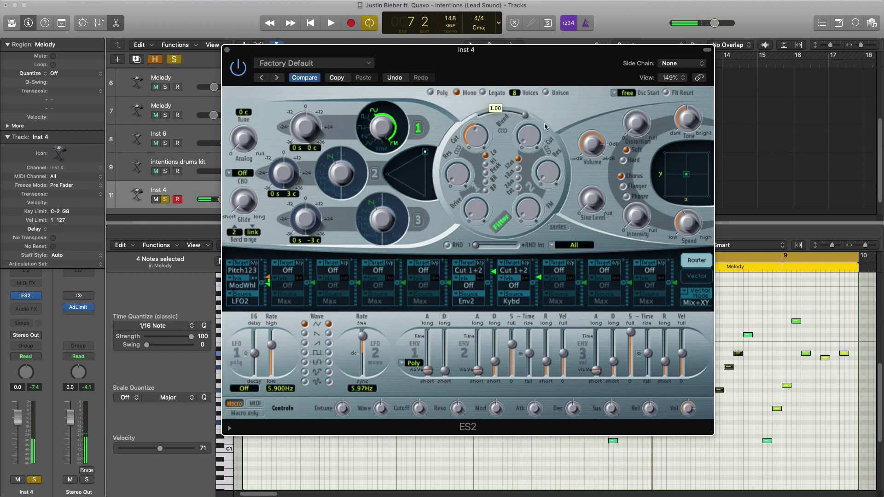
key("space")
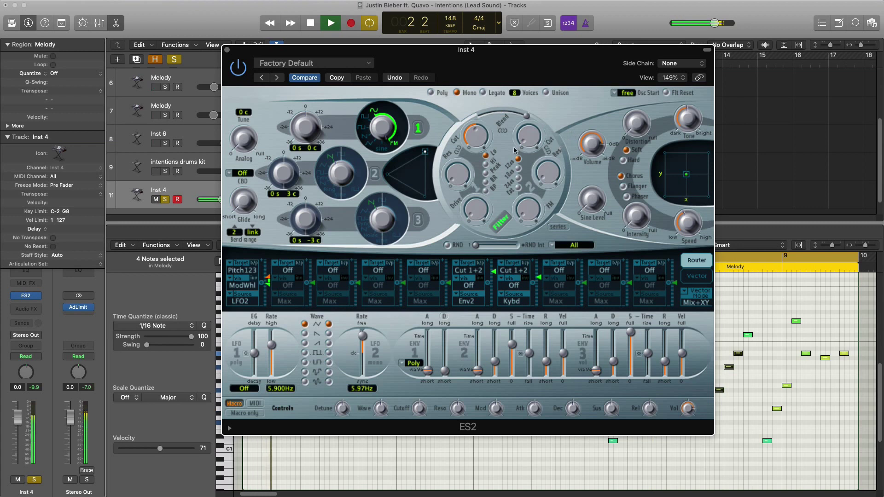
left_click_drag(528, 136, 527, 111)
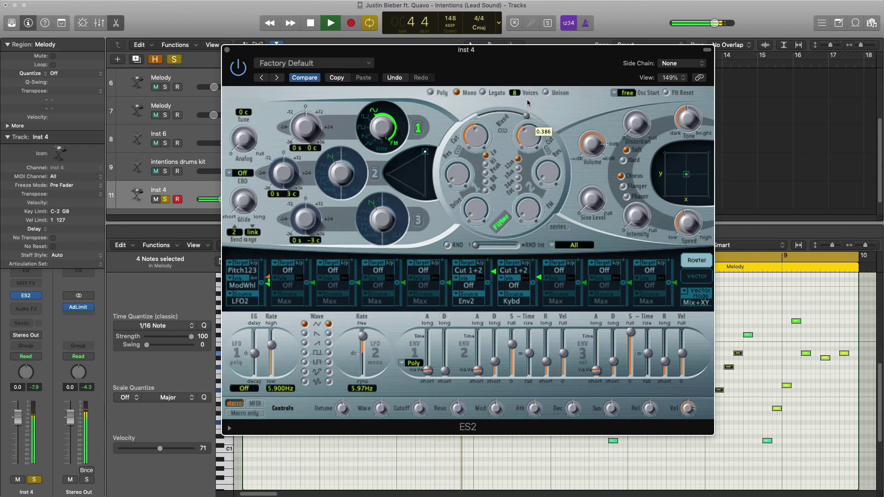
key("space")
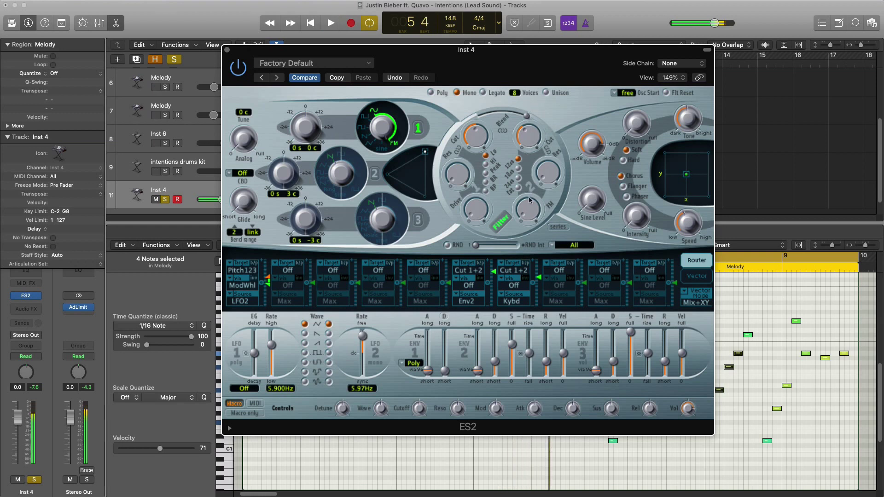
- Raise filter 2's FM slightly and add a small amount of filter Drive while auditioning the melody
key("space")
left_click_drag(527, 215, 524, 208)
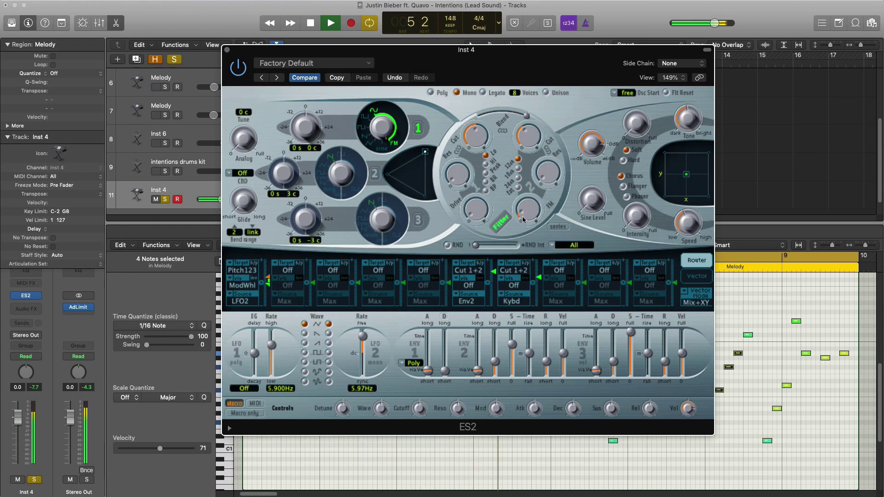
key("space")
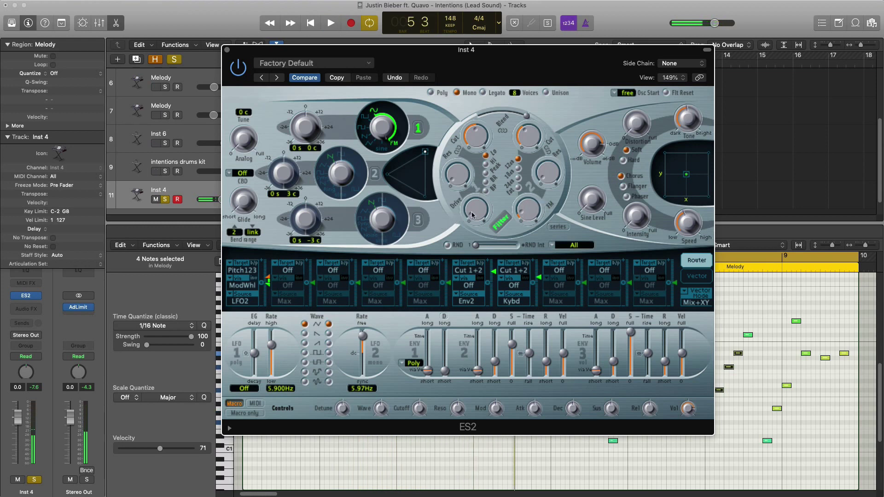
key("space")
left_click_drag(472, 214, 473, 204)
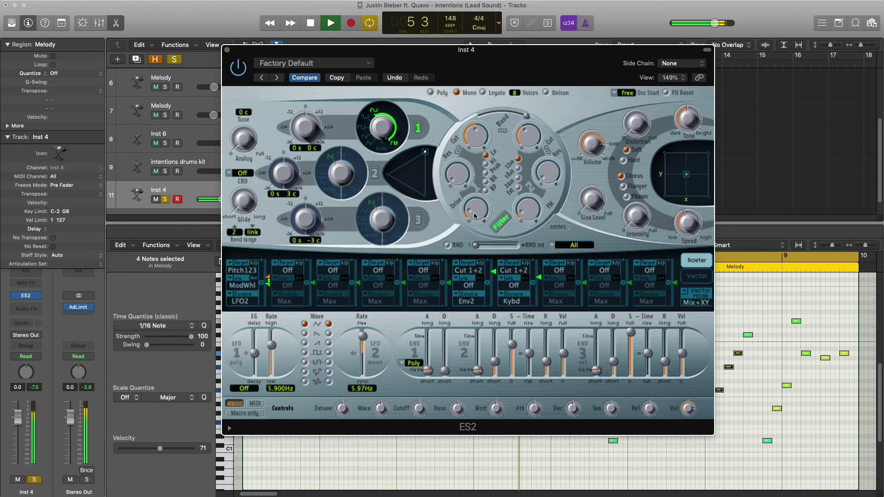
left_click_drag(474, 216, 476, 214)
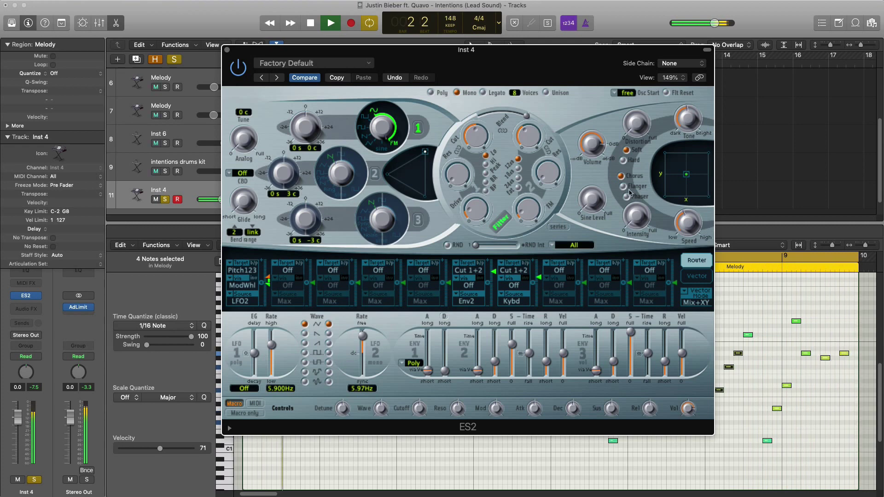
key("space")
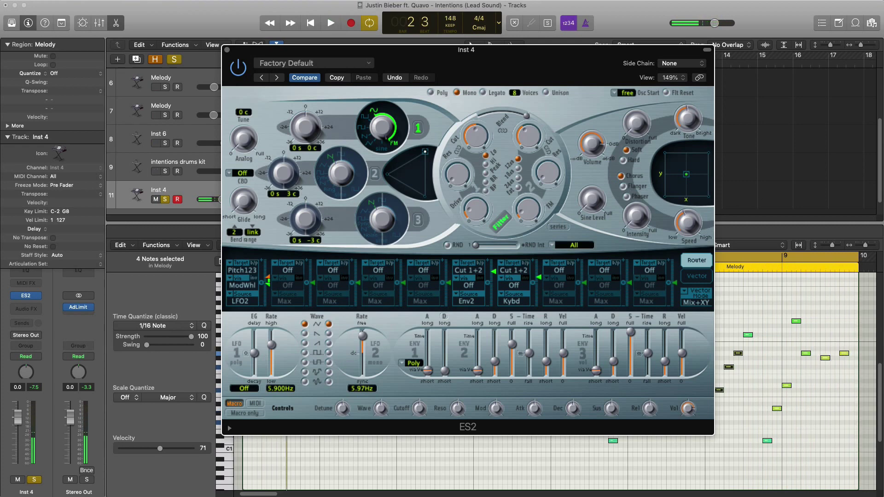
- Add a little Soft distortion to the ES2 sound and fine-tune the distortion Tone during playback
key("space")
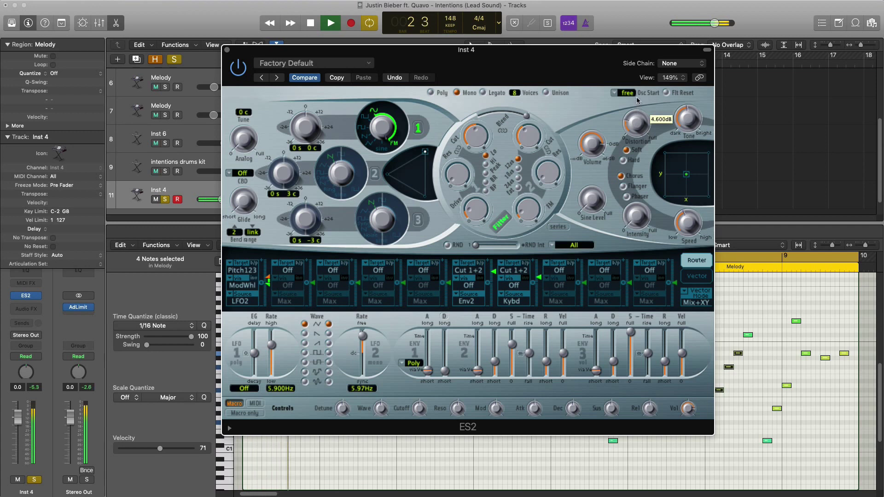
left_click_drag(638, 101, 637, 93)
mouse_move(685, 127)
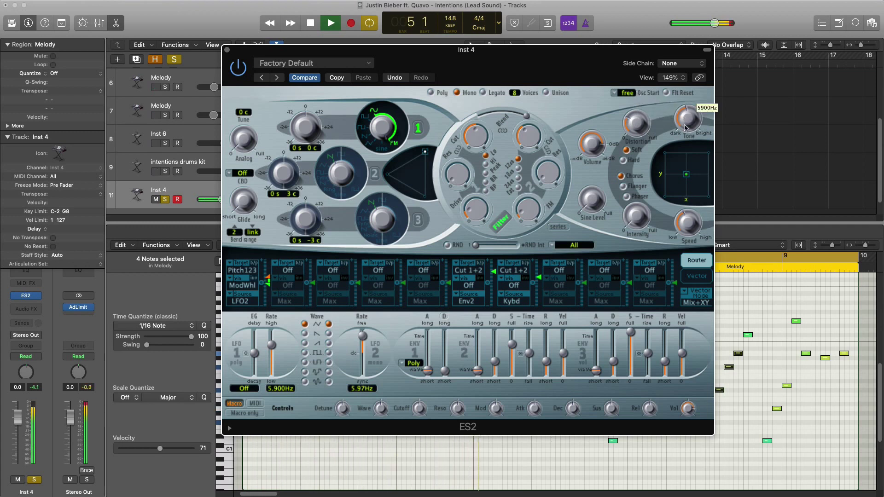
mouse_move(685, 127)
left_mouse_down()
mouse_move(686, 208)
mouse_move(682, 123)
left_mouse_up()
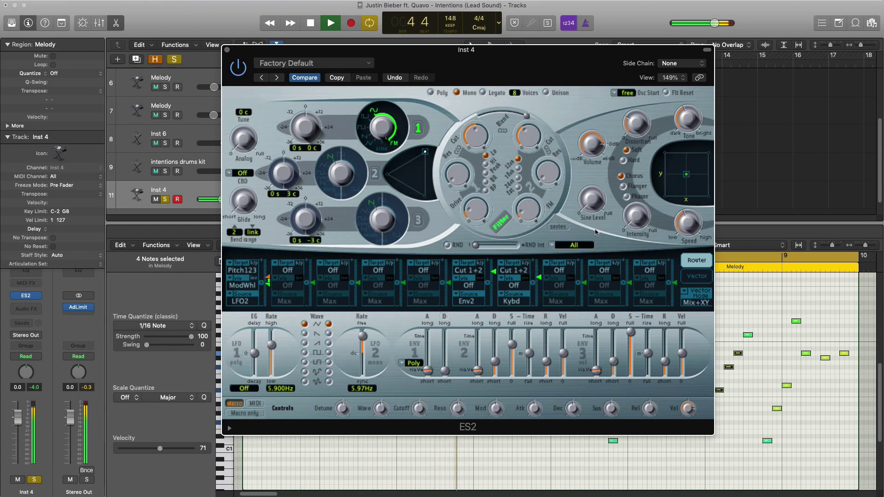
key("space")
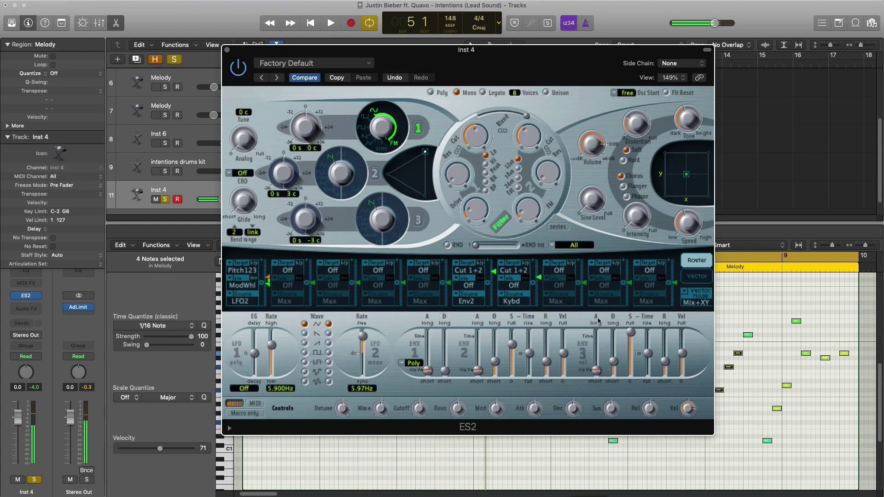
- Set envelope 3's attack to 0.00 ms and fine-tune its decay while auditioning the melody
left_click_drag(598, 371, 599, 387)
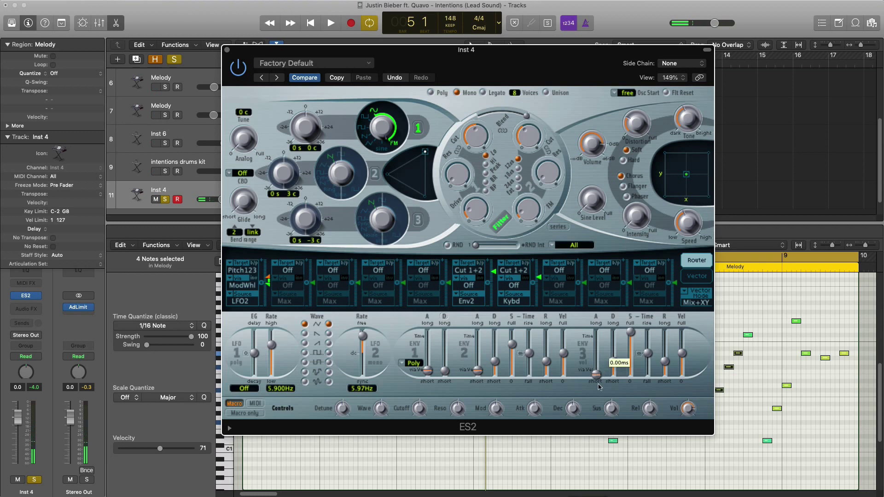
key("space")
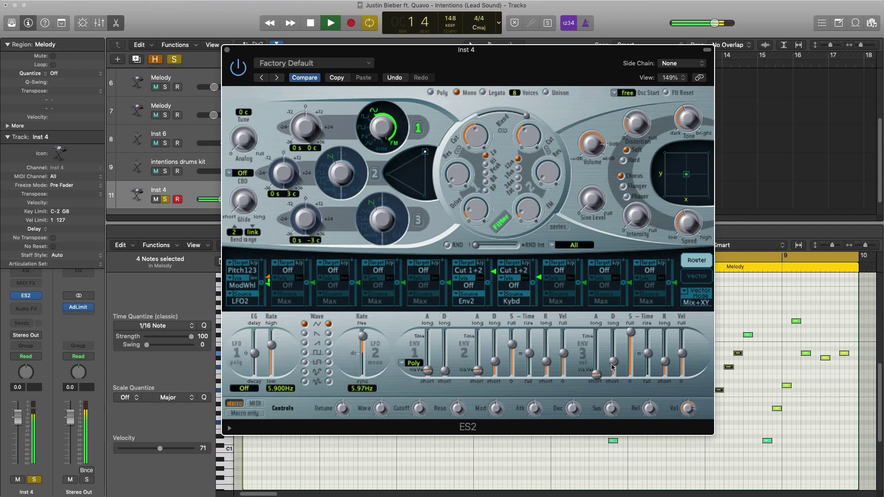
mouse_move(612, 367)
scroll(612, 368, "down", 2)
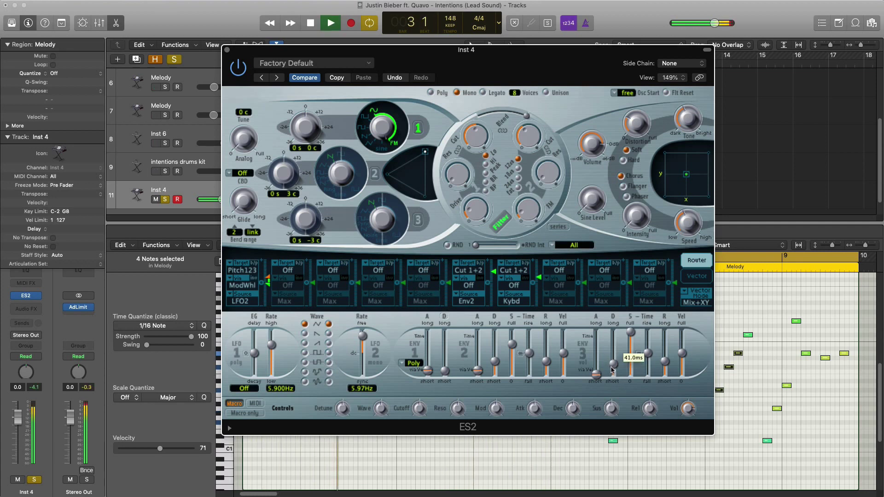
left_click_drag(611, 367, 611, 363)
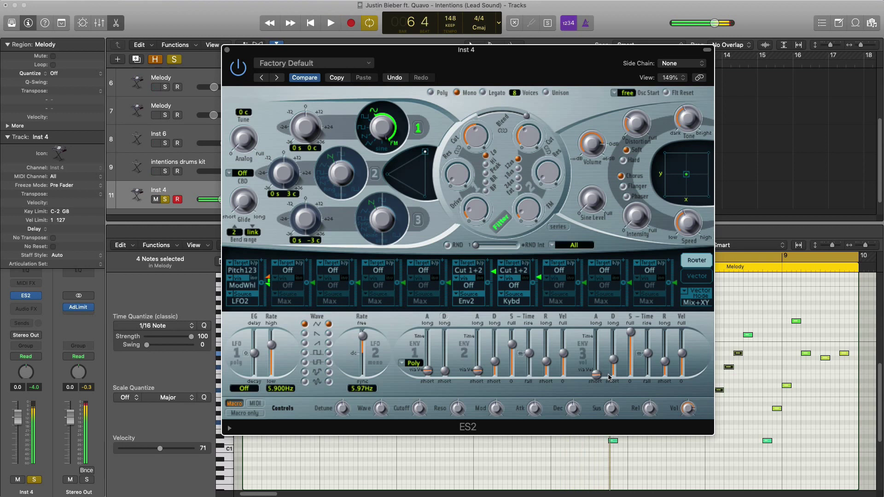
key("space")
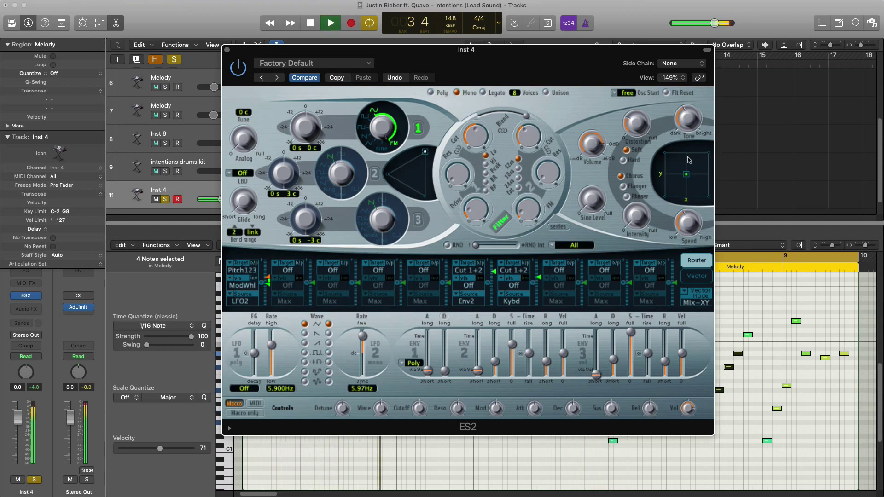
key("space")
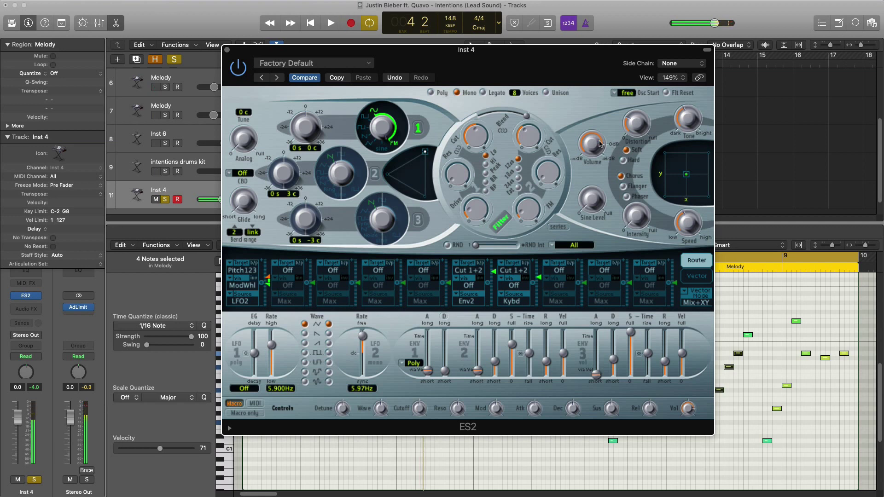
- Audition the melody with the current ES2 settings and close the synth window
key("space")
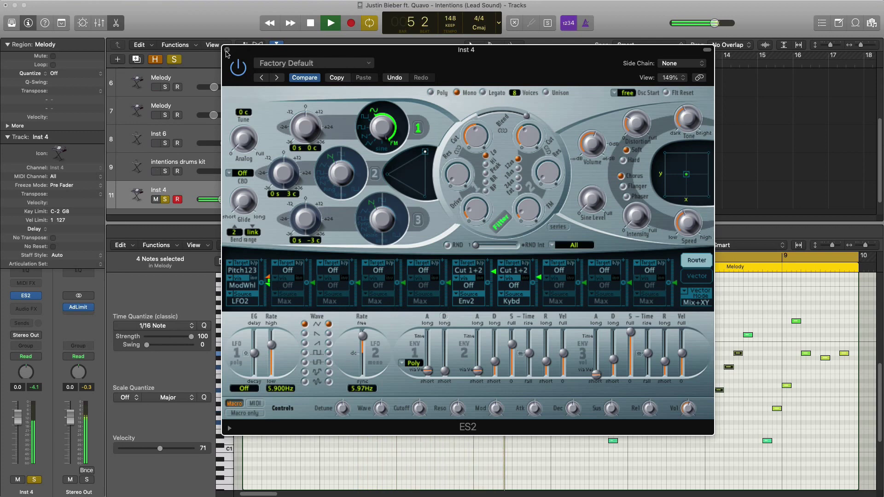
left_click(227, 51)
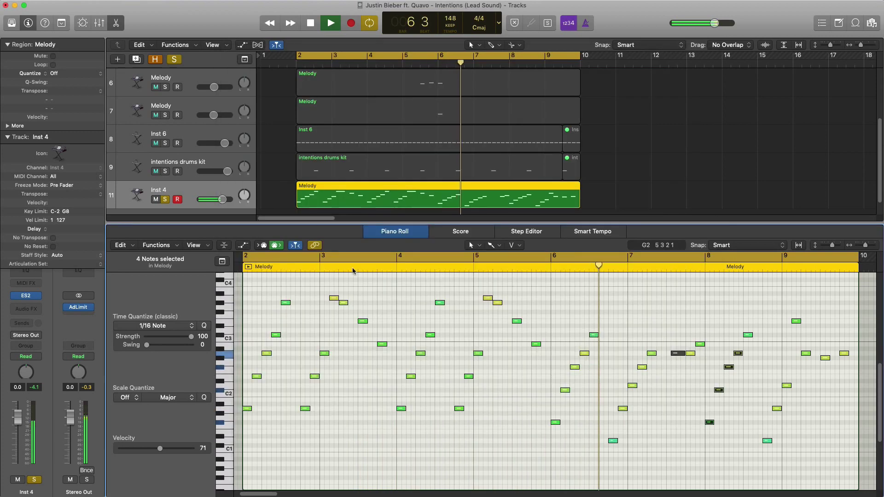
key("space")
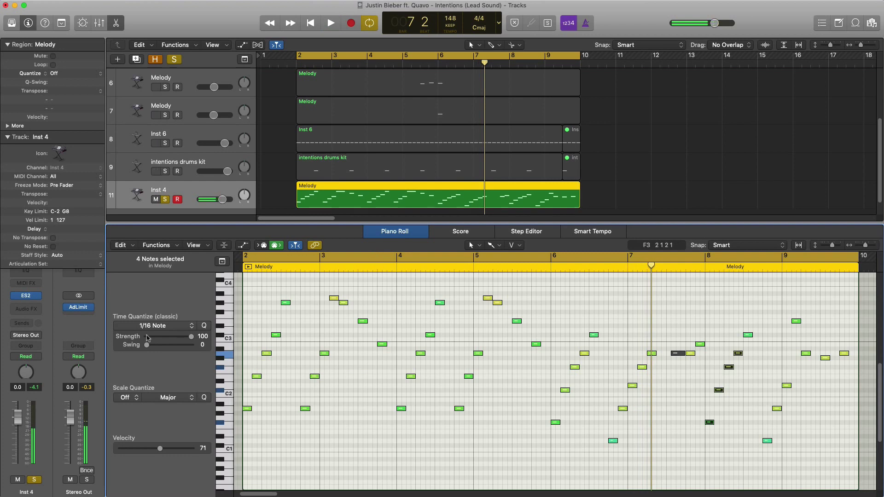
- Insert a Bitcrusher effect on the Inst 4 track and audition the melody through it
left_click(23, 312)
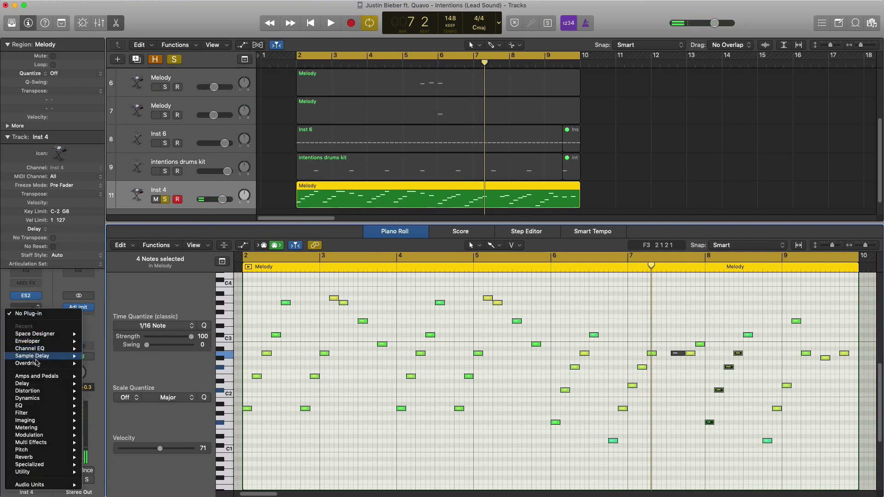
mouse_move(36, 394)
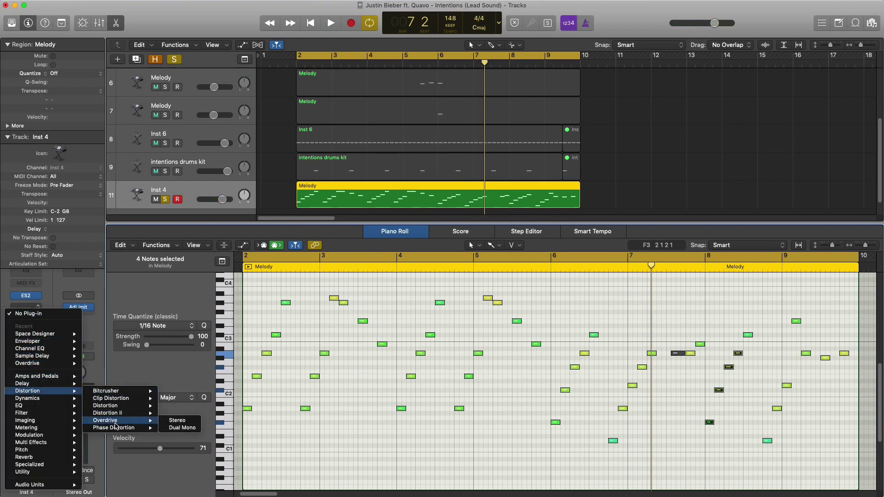
mouse_move(139, 392)
left_click(179, 390)
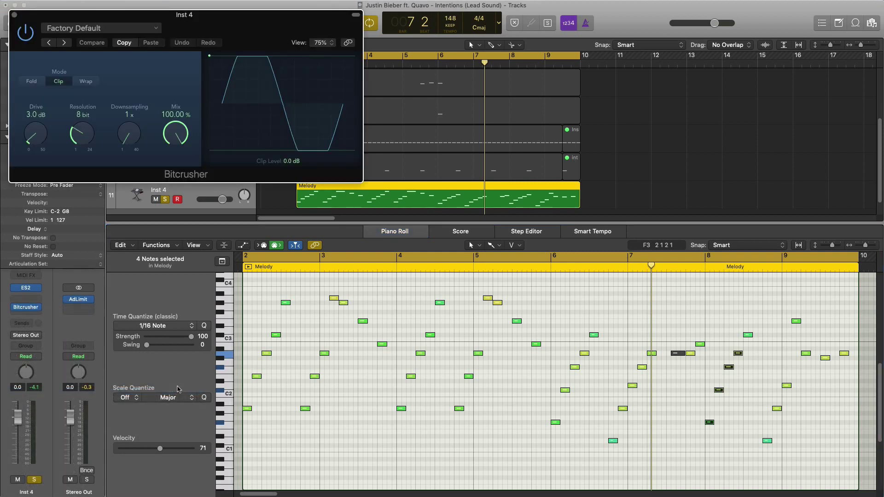
key("space")
left_click_drag(265, 22, 467, 116)
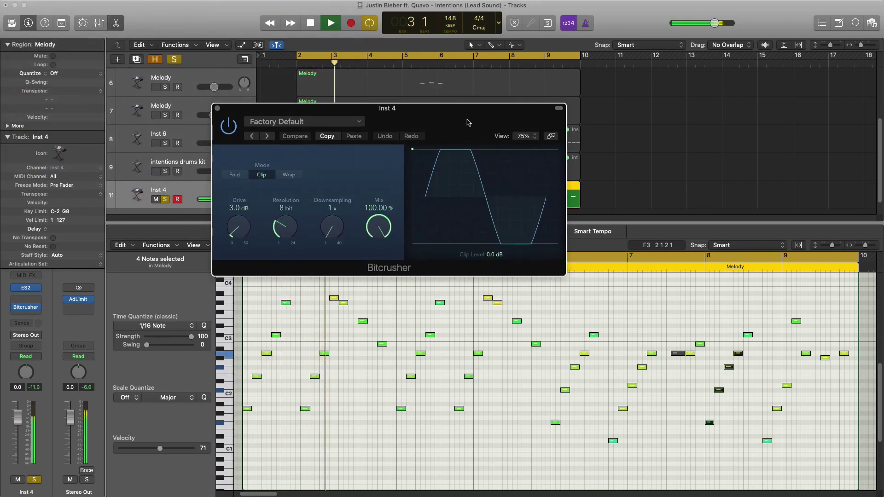
key("space")
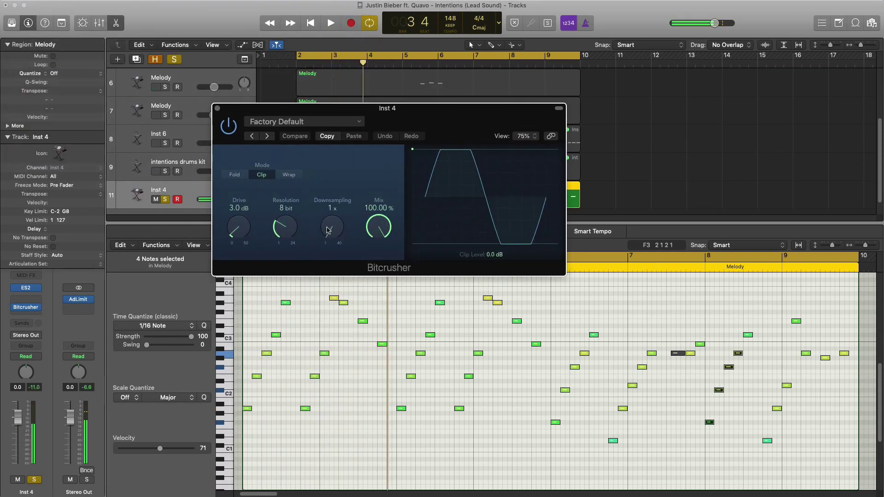
- Set the Bitcrusher's Downsampling to 3x and its Drive to 2.0 dB while auditioning, and close the effect
left_click_drag(330, 230, 331, 227)
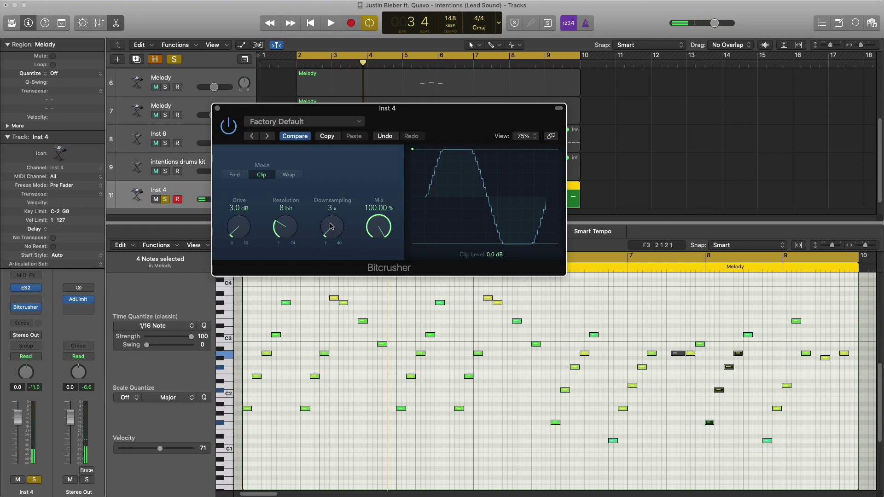
key("space")
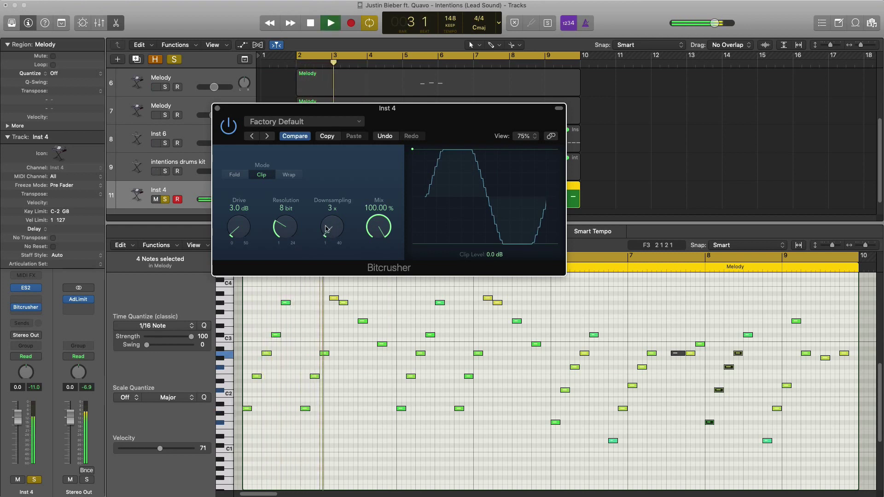
left_click_drag(240, 228, 244, 233)
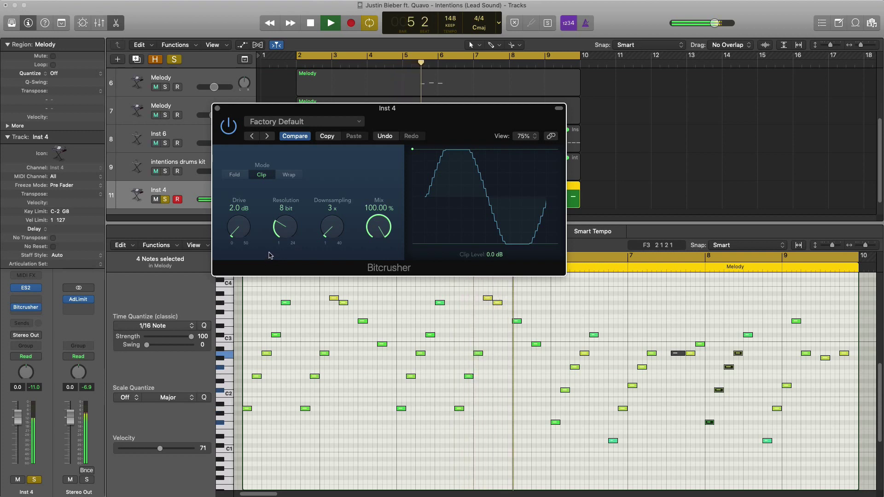
left_click(218, 109)
key("space")
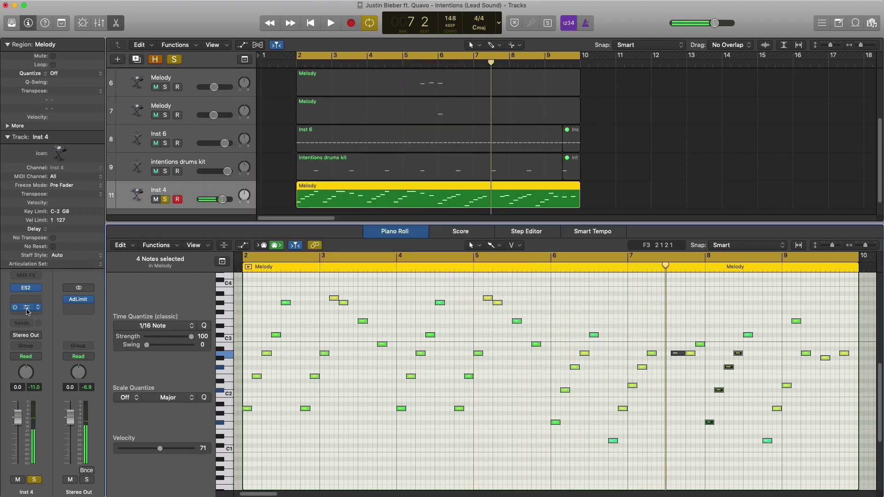
- Insert a stereo Overdrive effect after the Bitcrusher on the Inst 4 track
left_click_drag(28, 304, 30, 313)
left_click(31, 316)
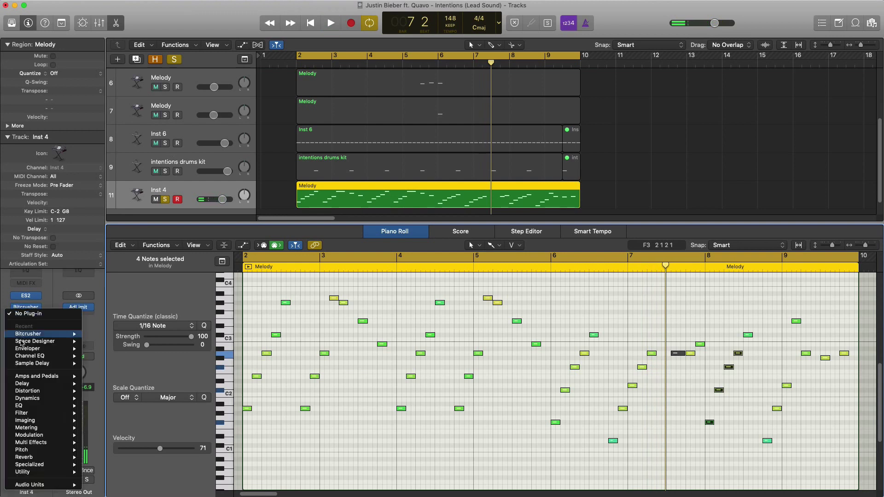
mouse_move(53, 392)
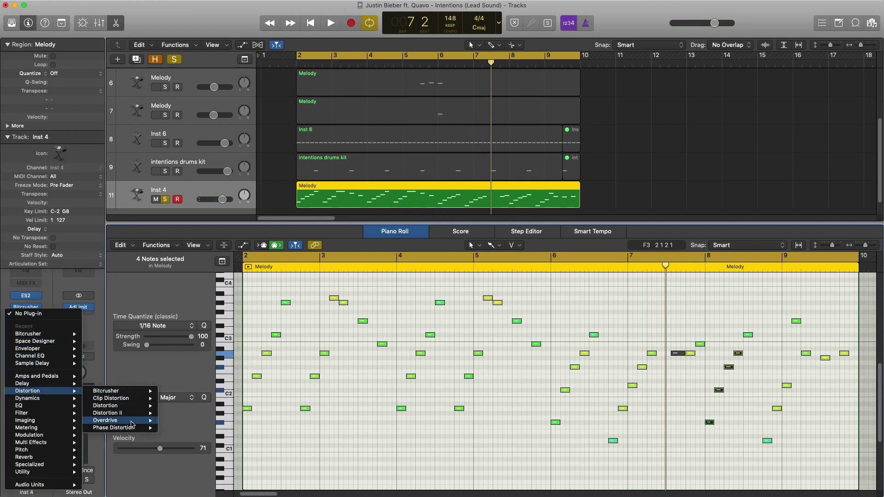
mouse_move(122, 420)
left_click(174, 420)
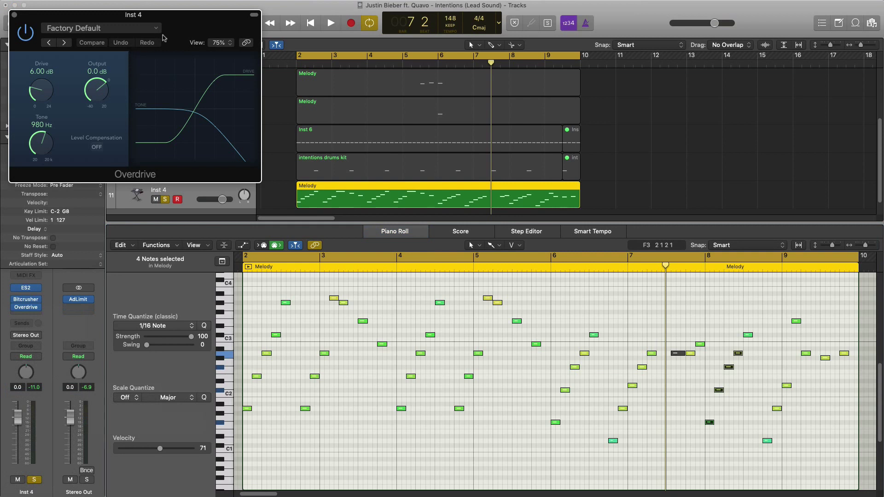
left_click_drag(163, 38, 520, 238)
- Set the Overdrive's Drive to 2.00 dB and its Tone to 8900 Hz while the melody plays, and close the effect
key("space")
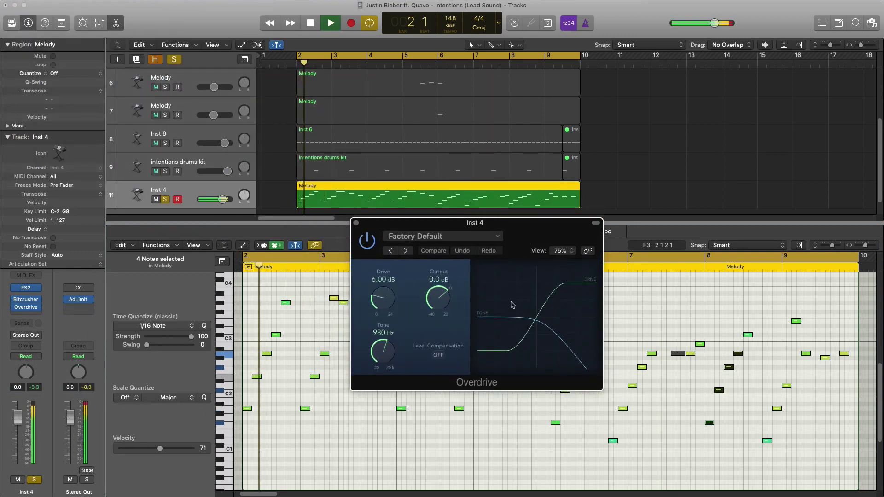
left_click_drag(383, 299, 380, 323)
left_click_drag(383, 352, 383, 333)
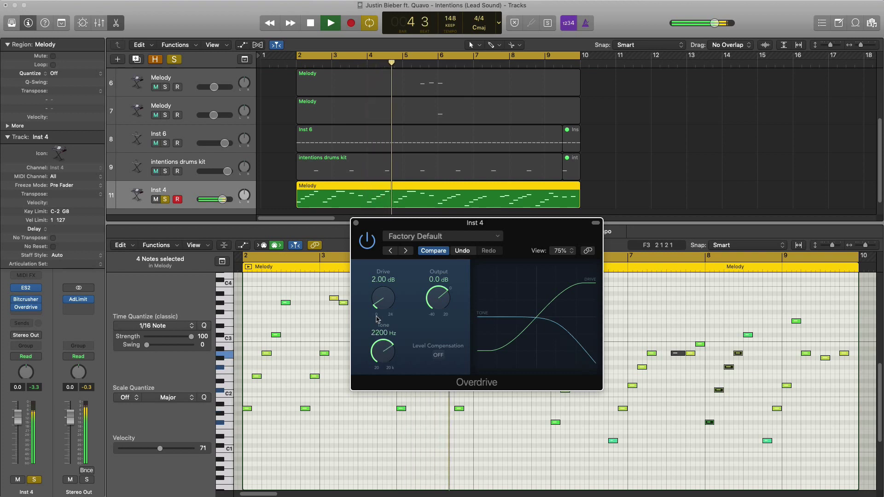
left_click_drag(382, 379, 388, 363)
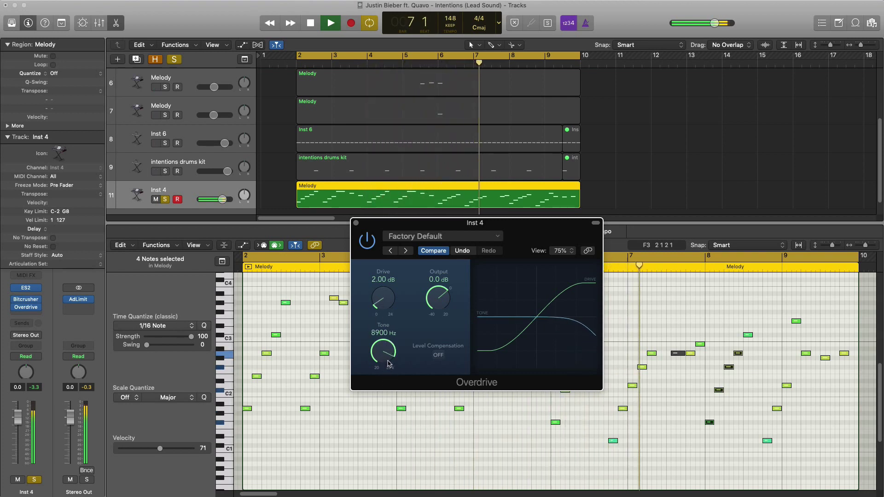
key("space")
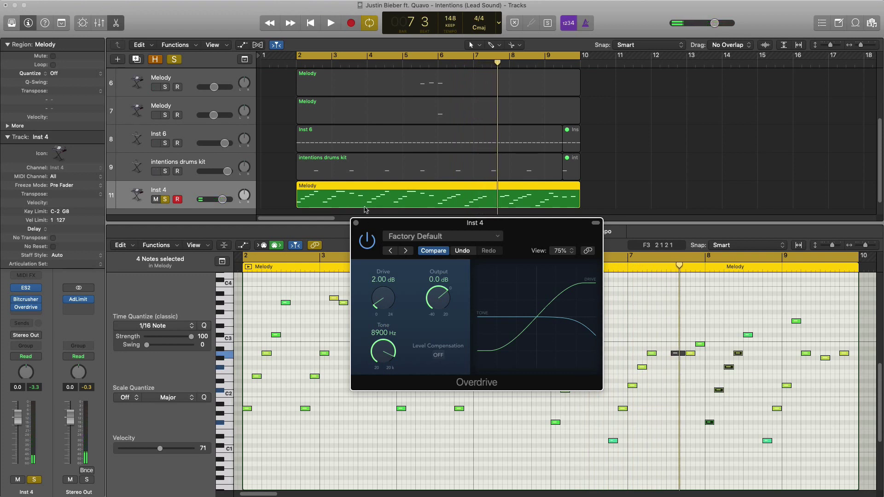
key("space")
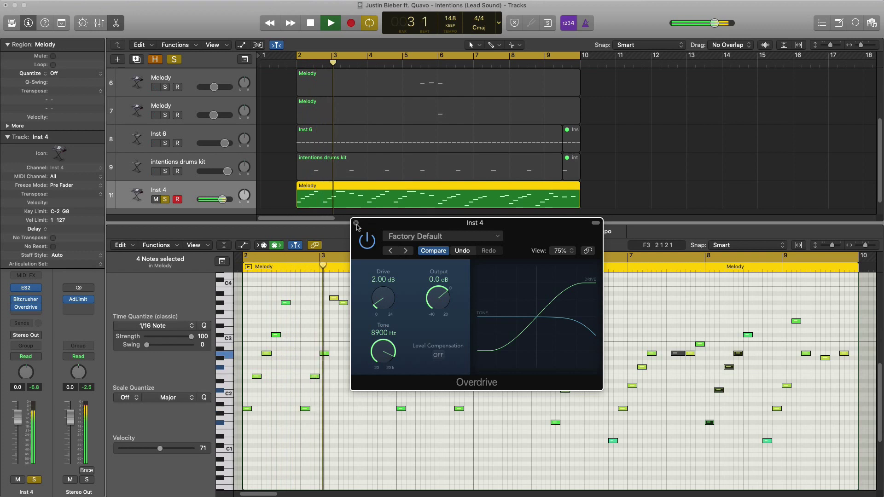
left_click(356, 224)
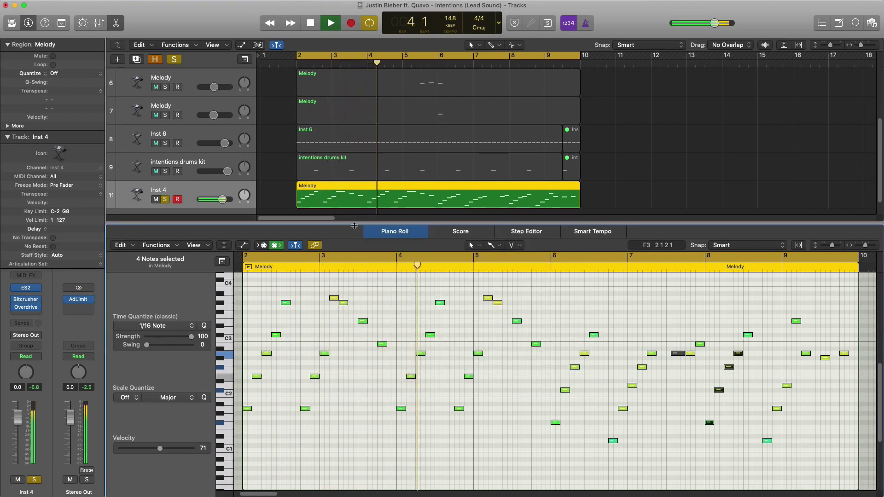
key("space")
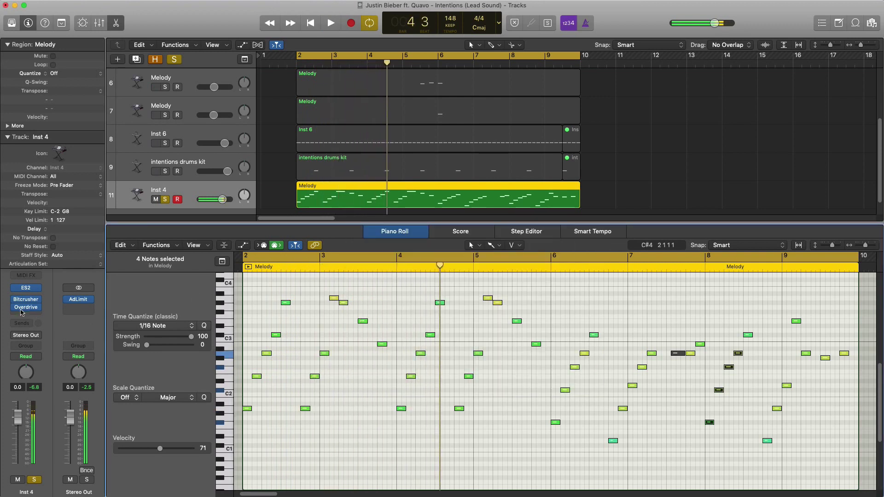
- Add a Channel EQ to the Inst 4 track and watch the melody's spectrum during playback
left_click(8, 136)
left_click(26, 252)
key("space")
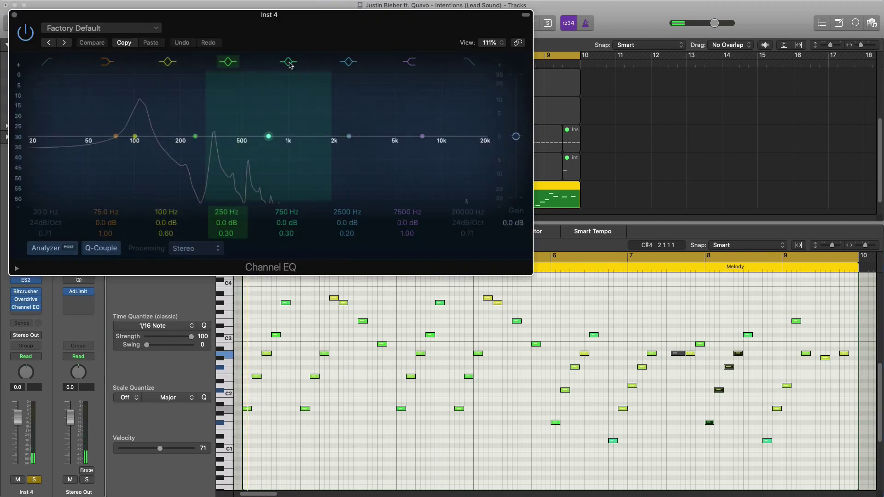
left_click_drag(368, 69, 523, 109)
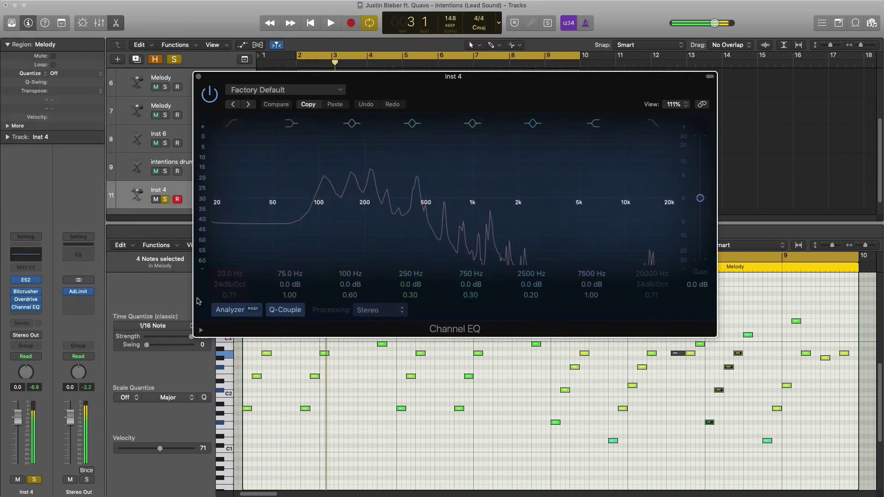
key("space")
- Enable the Channel EQ's low cut at 400 Hz with a 48 dB/Oct slope and a Q of 0.93, auditioning the result
left_click(231, 274)
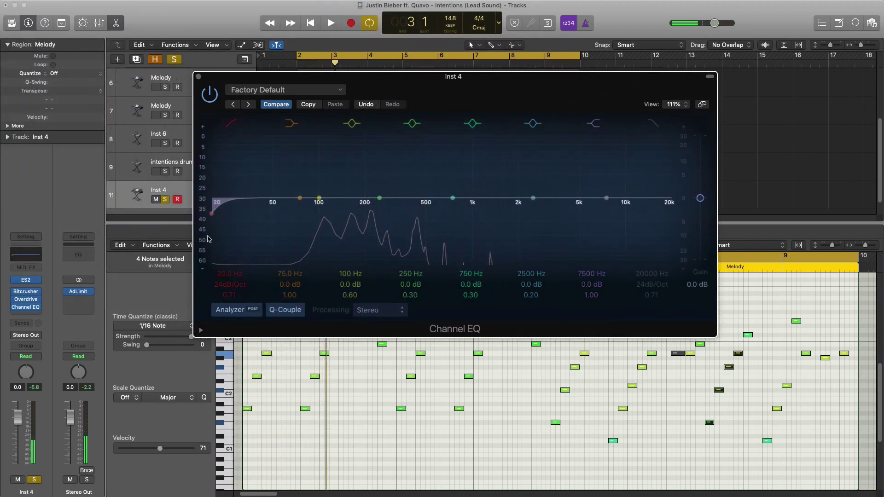
key("space")
left_click_drag(221, 270, 221, 233)
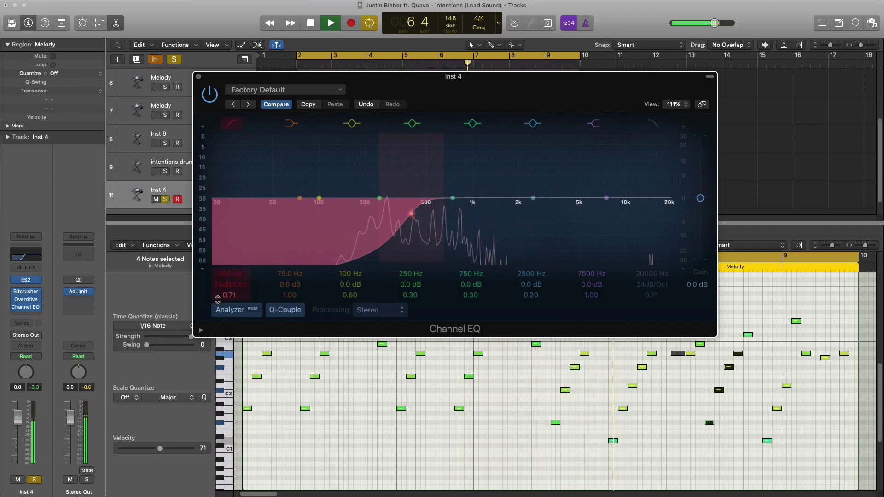
left_click_drag(227, 285, 230, 300)
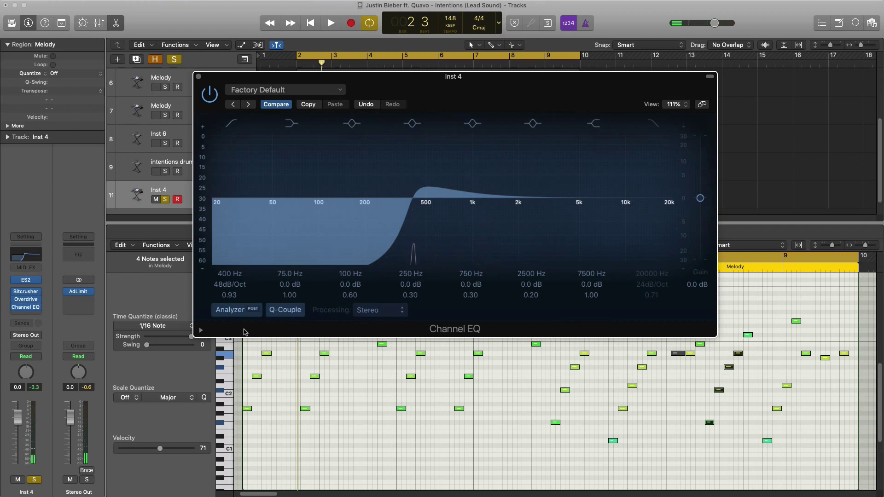
key("space")
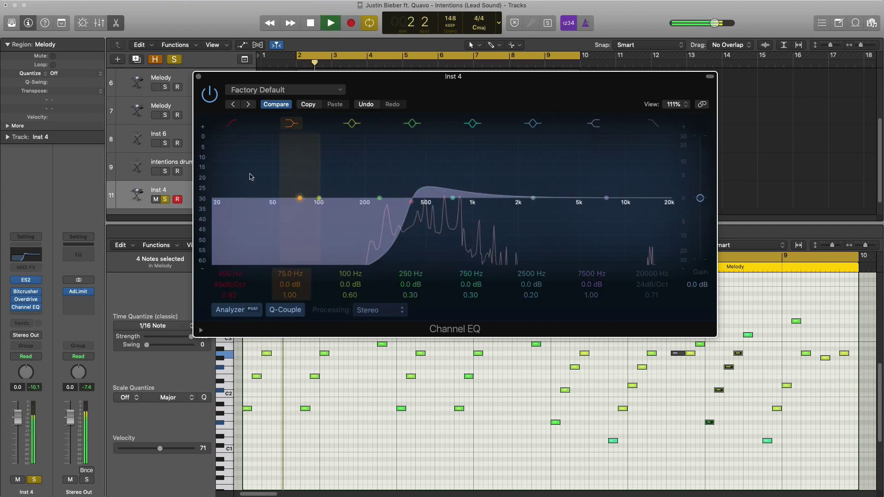
left_click(199, 79)
key("space")
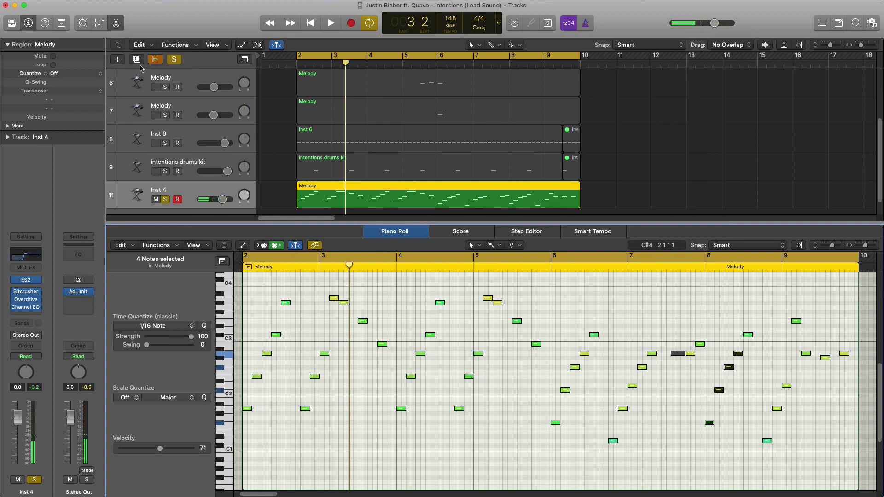
- Create a new software instrument track below Inst 4 and load the ES2 synthesizer on it
left_click(118, 59)
key("Return")
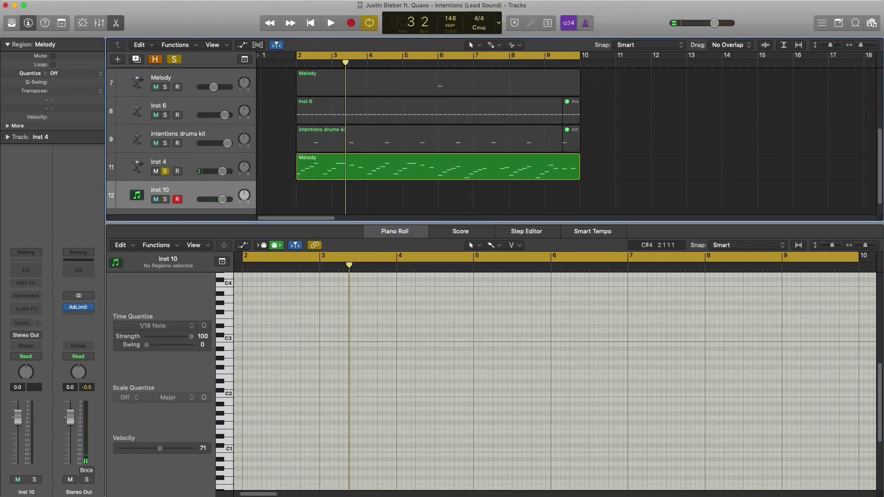
left_click(25, 296)
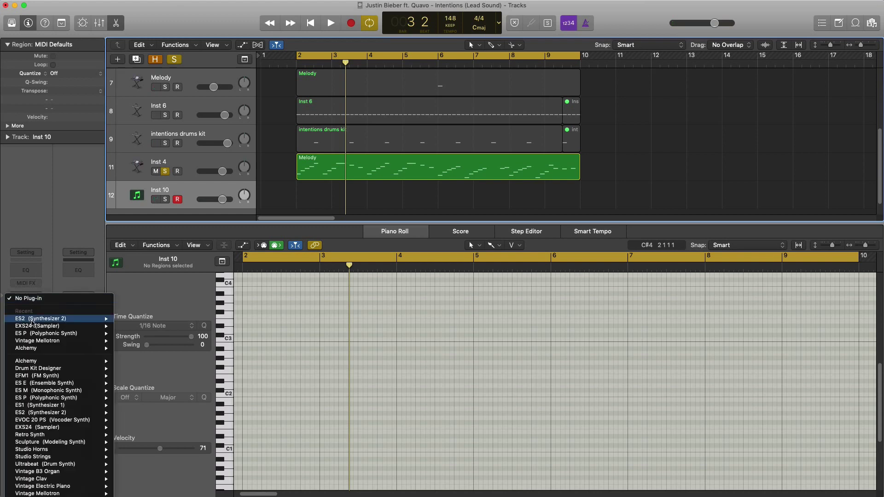
left_click(33, 319)
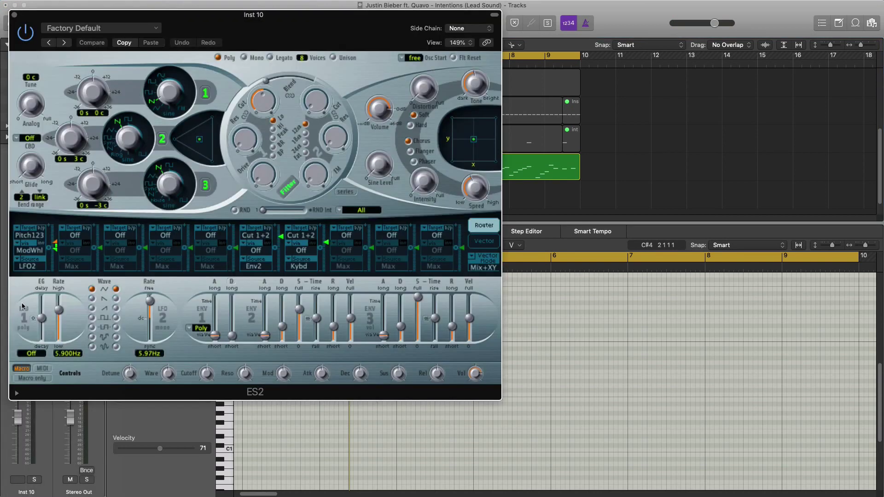
left_click(15, 16)
- Copy the Melody region from Inst 4 onto the Inst 10 track and solo only Inst 10 with its ES2 open
left_click_drag(406, 177, 396, 198)
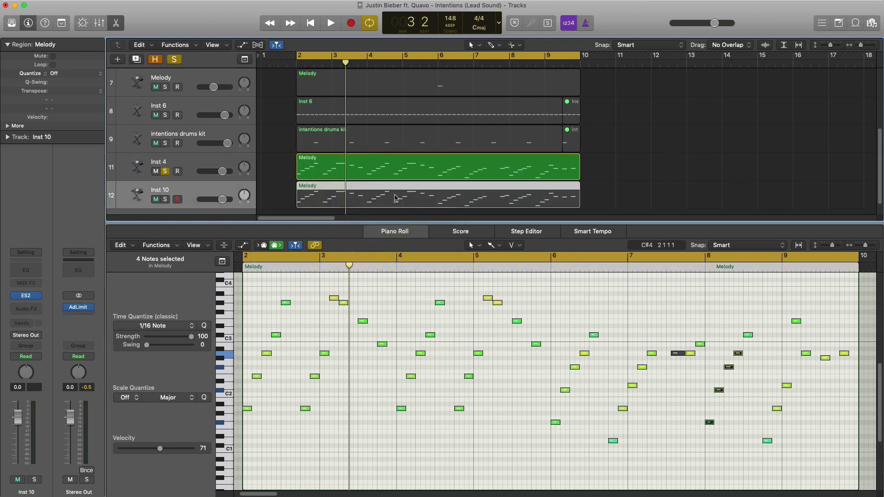
left_click(165, 199, "alt")
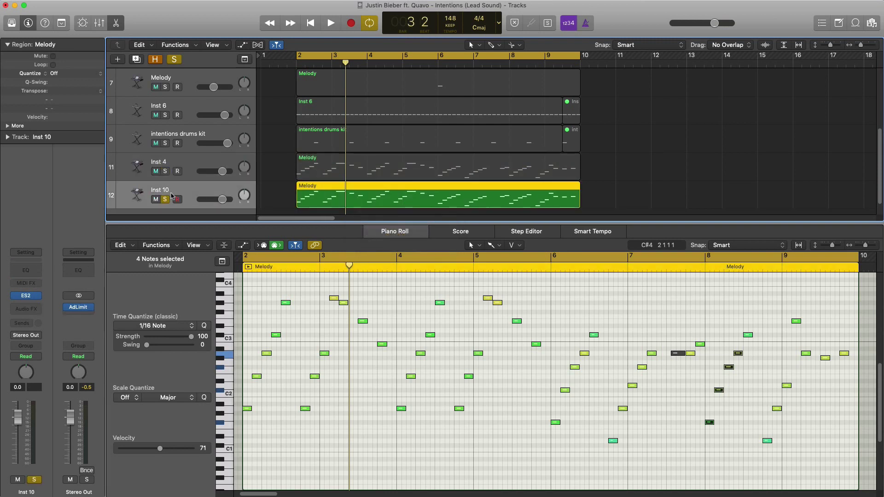
left_click(27, 297)
left_click_drag(284, 24, 490, 38)
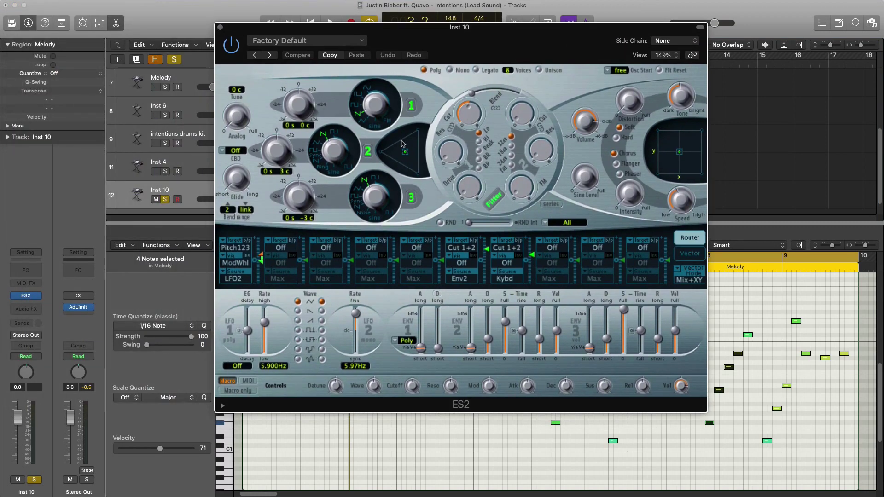
- Shift the ES2 oscillator mix fully to oscillator 1 with a square wave and audition the melody
left_click_drag(406, 153, 422, 128)
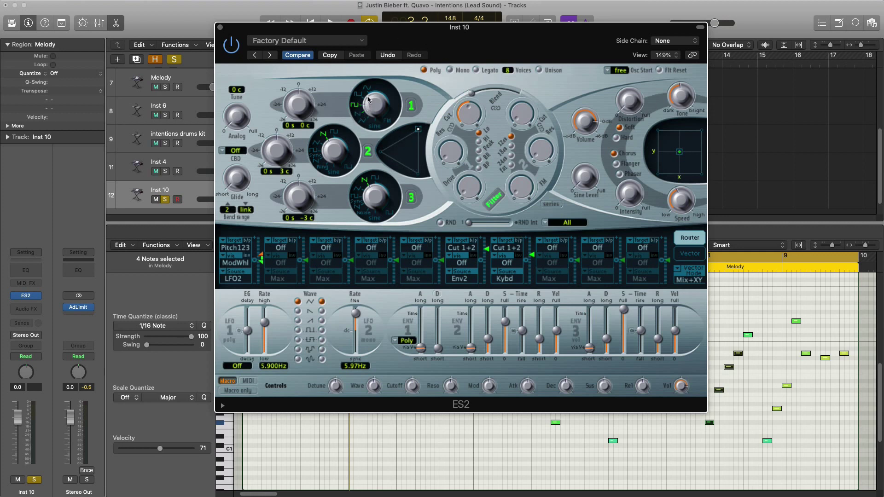
key("space")
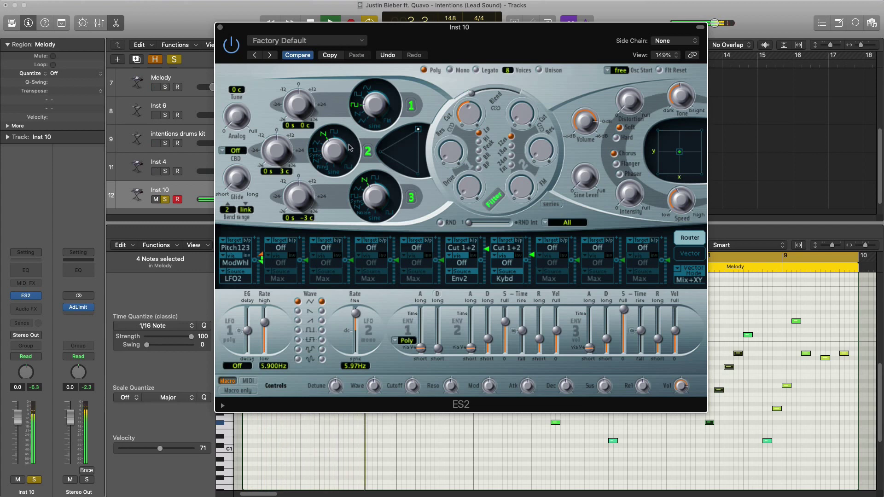
key("space")
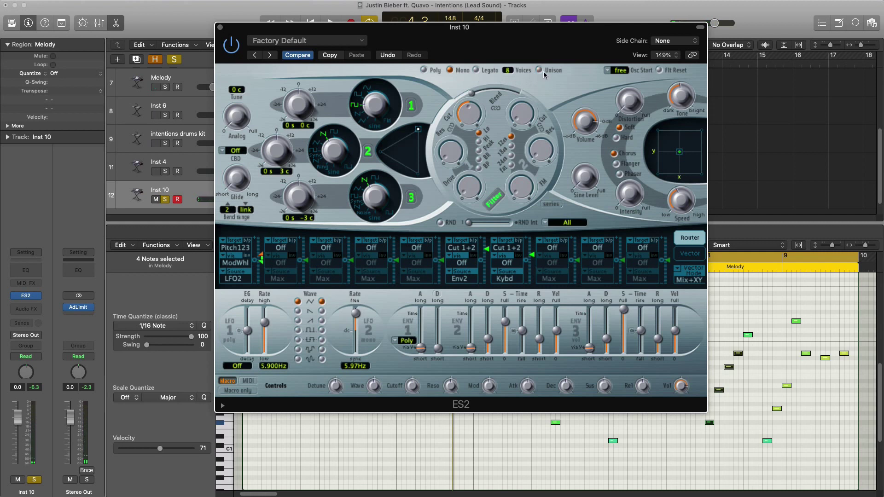
- Switch the ES2 to Mono with Unison enabled and set the oscillator start to hard while auditioning
key("space")
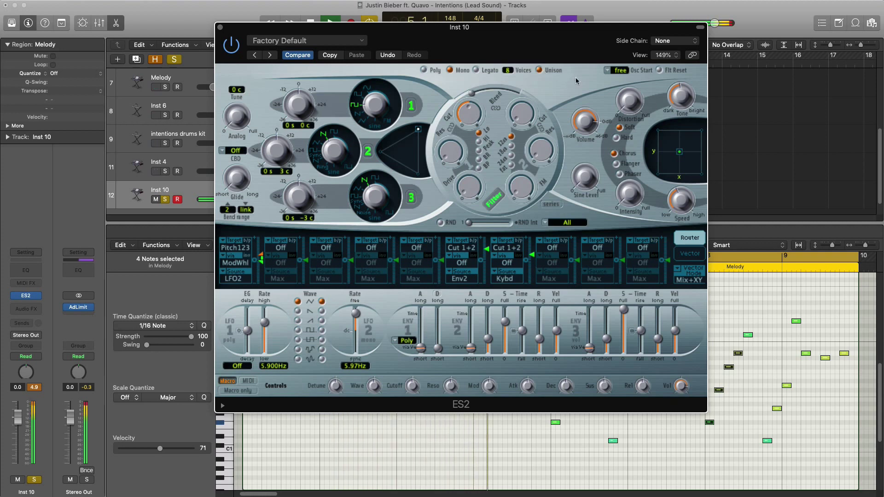
left_click(608, 72)
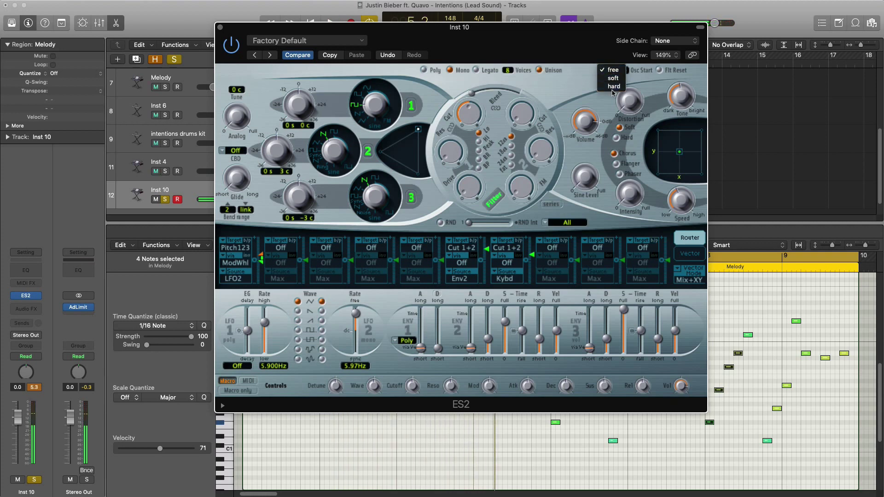
left_click(613, 90)
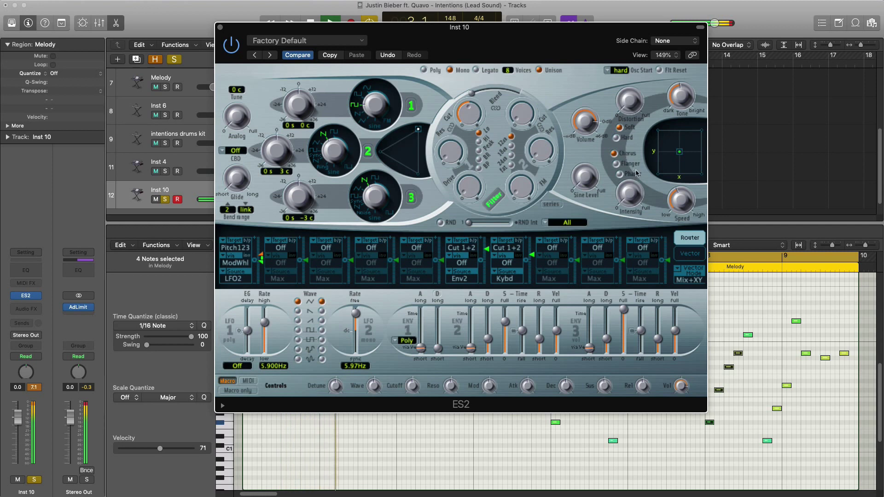
- Turn down the ES2 volume and set filter 1 to a low cutoff with a resonance of about 0.34
left_click_drag(584, 124, 583, 176)
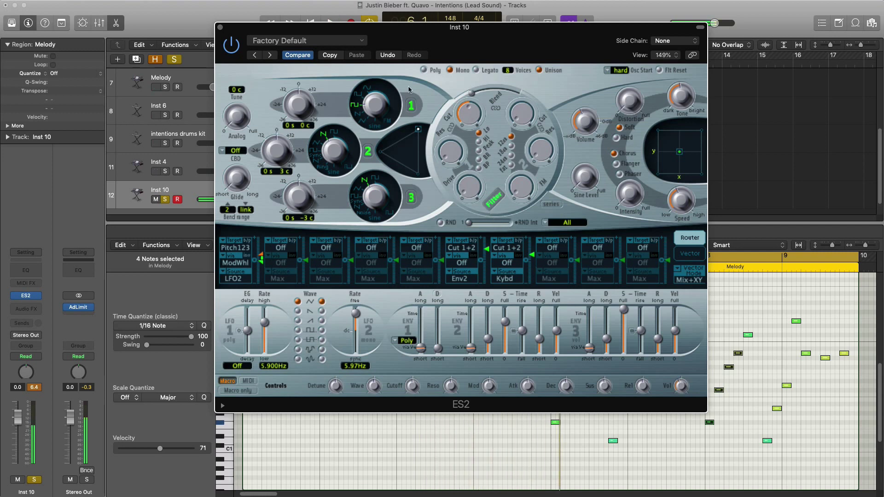
left_click_drag(462, 109, 447, 134)
key("space")
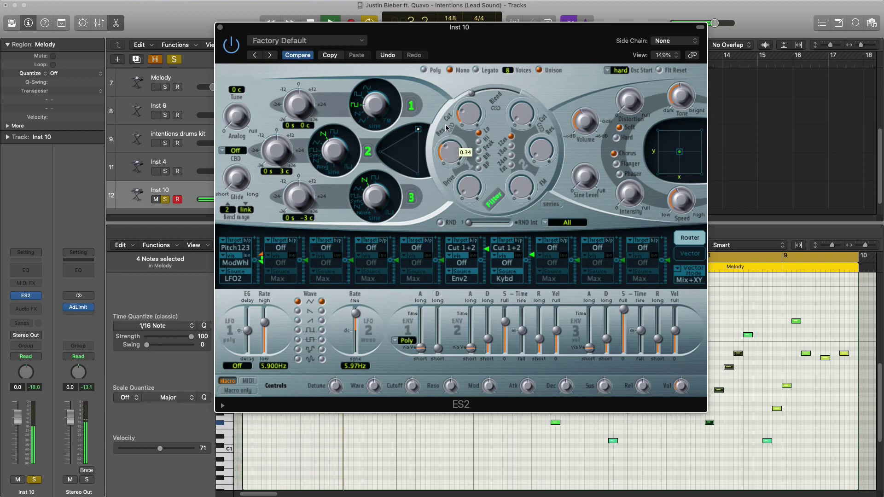
- Raise the drive of filter 1 in the ES2 while auditioning the melody
key("space")
key("space")
left_click_drag(458, 194, 464, 124)
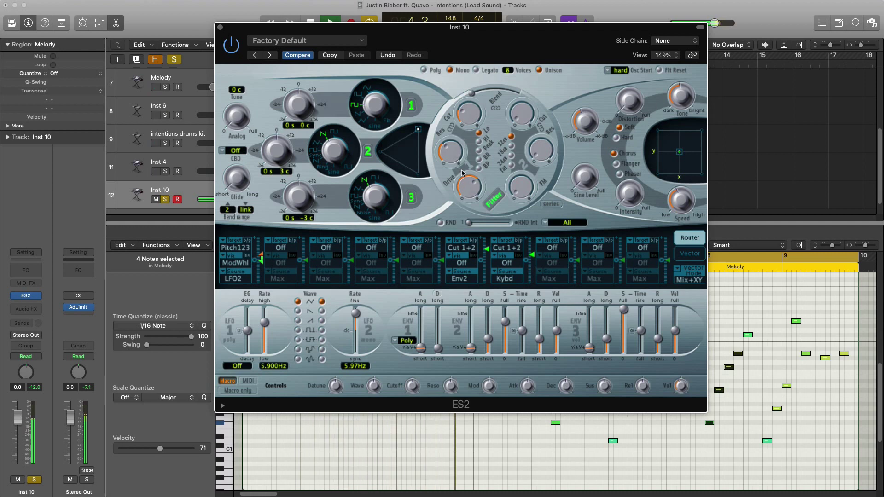
key("space")
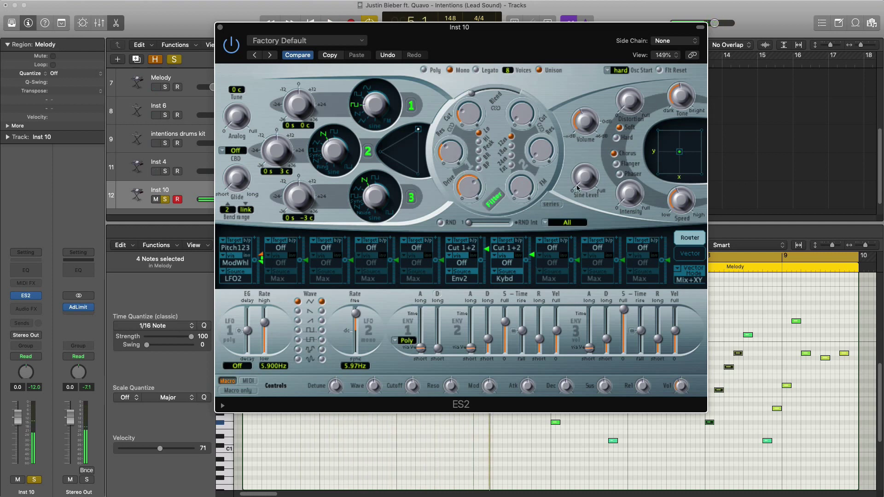
- Raise the ES2 sine level, switch off oscillators 2 and 3, and audition the sound
left_click_drag(584, 177, 573, 371)
key("space")
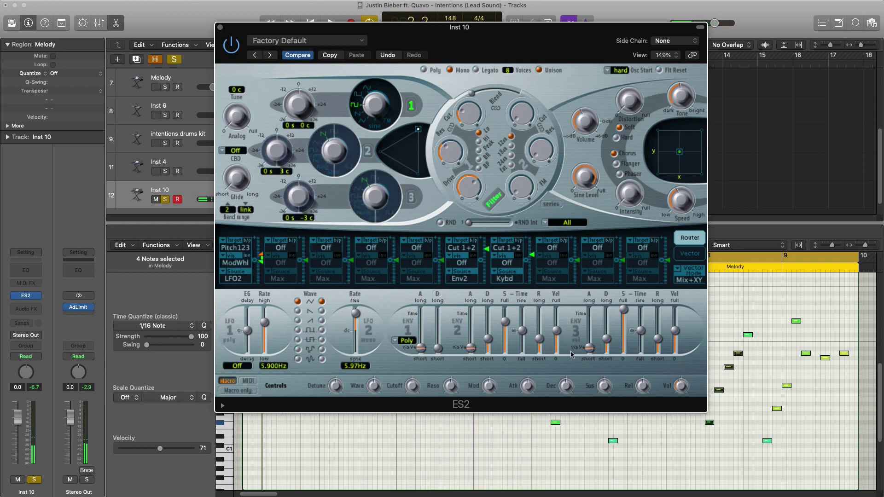
key("space")
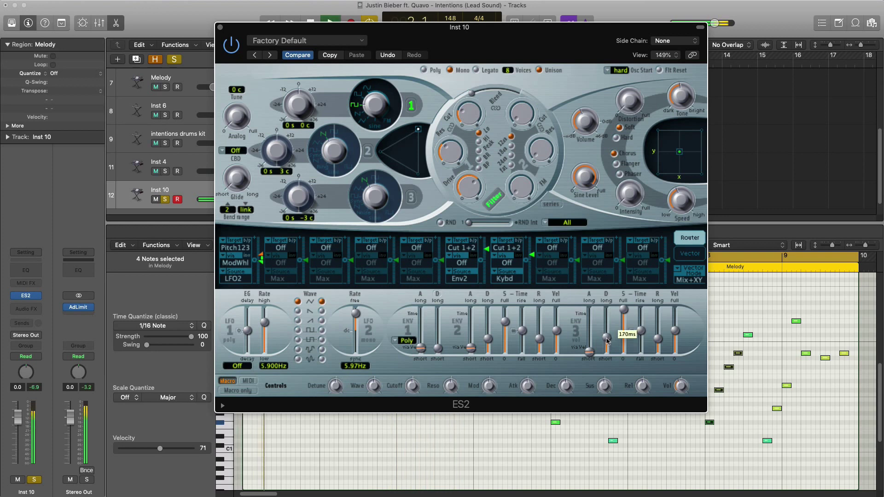
- Bring envelope 3's sustain down to zero and lengthen its decay slightly during playback, and close the ES2
left_click_drag(606, 343, 607, 366)
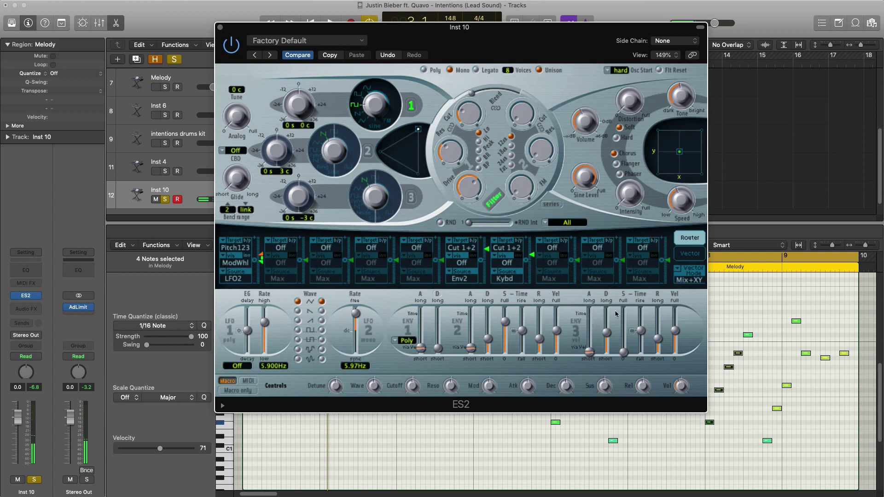
key("space")
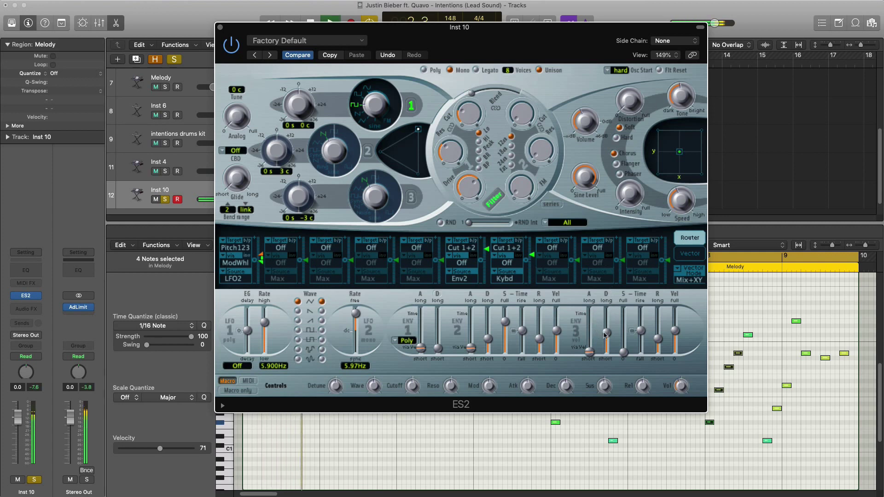
mouse_move(604, 335)
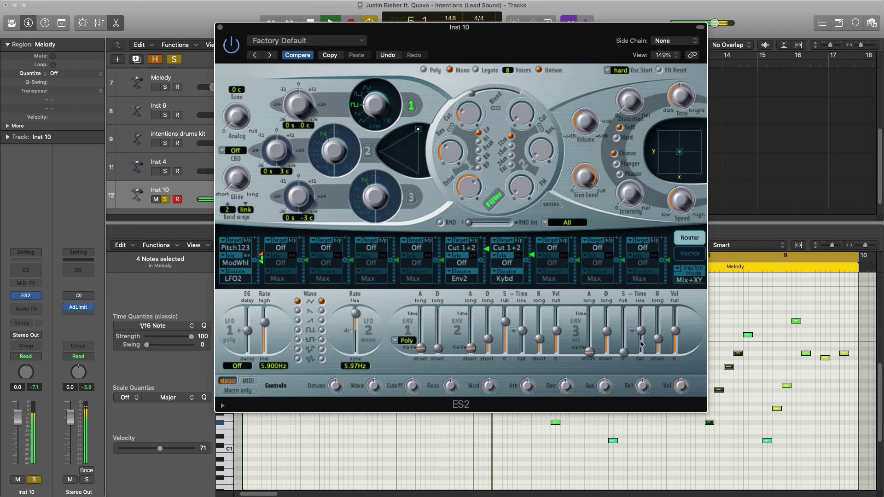
mouse_move(657, 342)
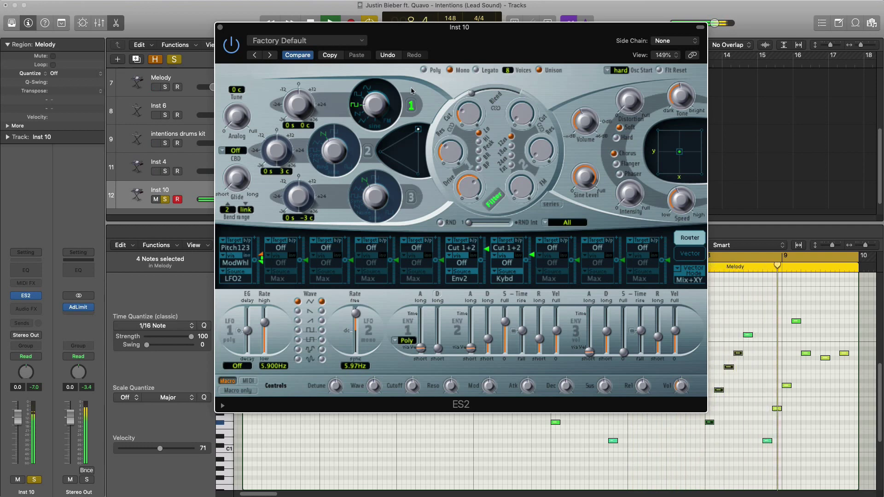
key("space")
left_click(220, 27)
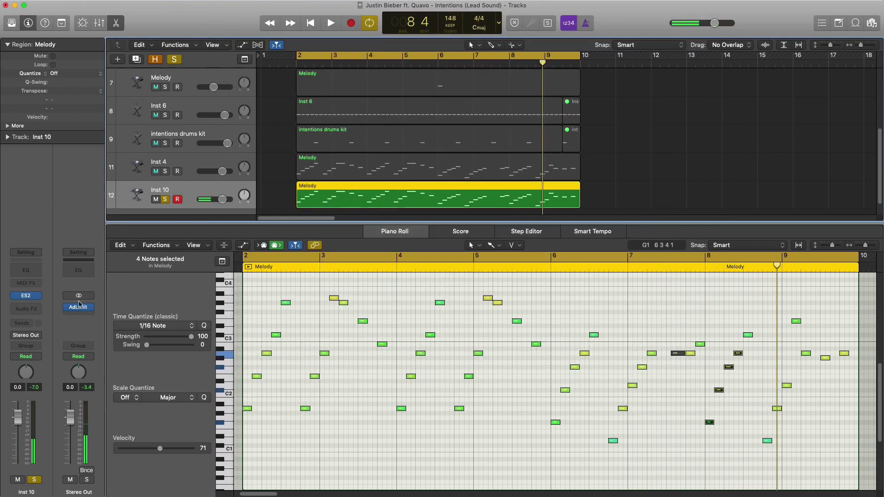
- Add a stereo Overdrive to the Inst 10 track with Drive at 15 dB and Tone at 20000 Hz
left_click(26, 309)
mouse_move(30, 340)
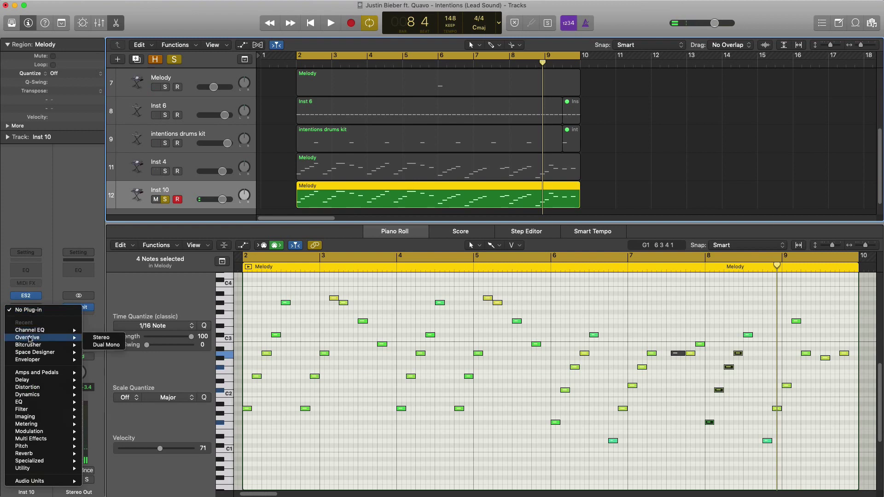
left_click(102, 338)
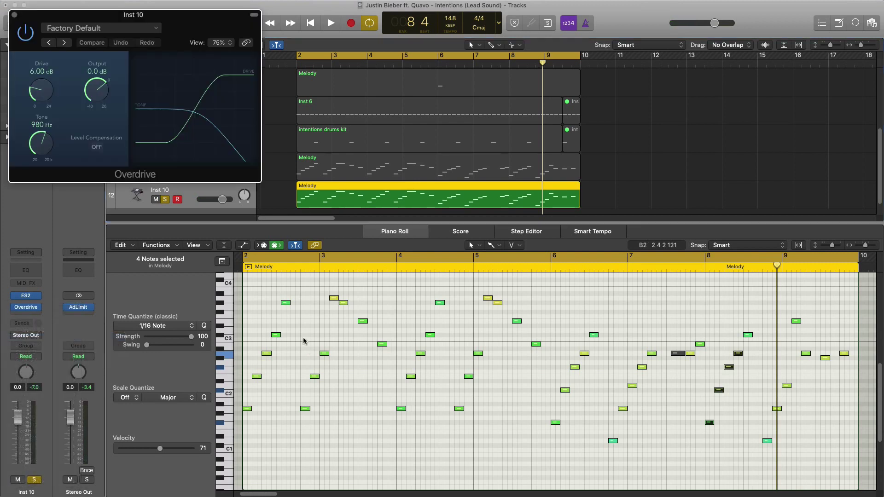
left_click_drag(174, 29, 530, 217)
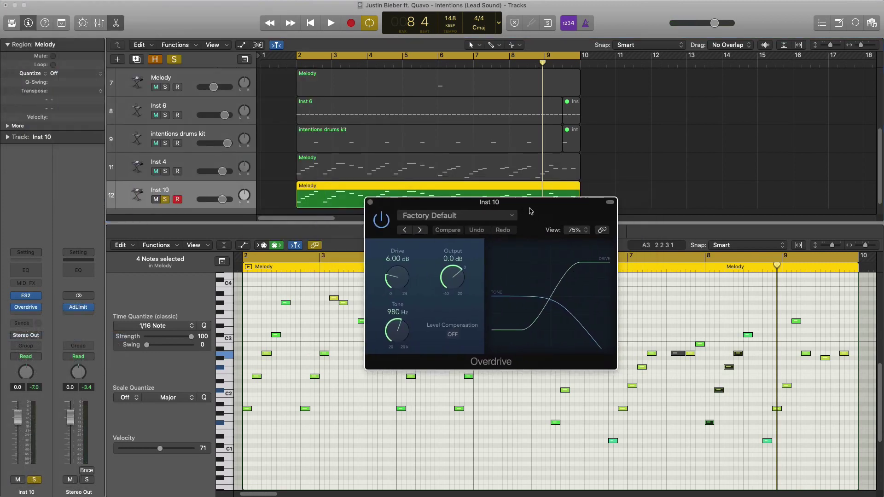
key("space")
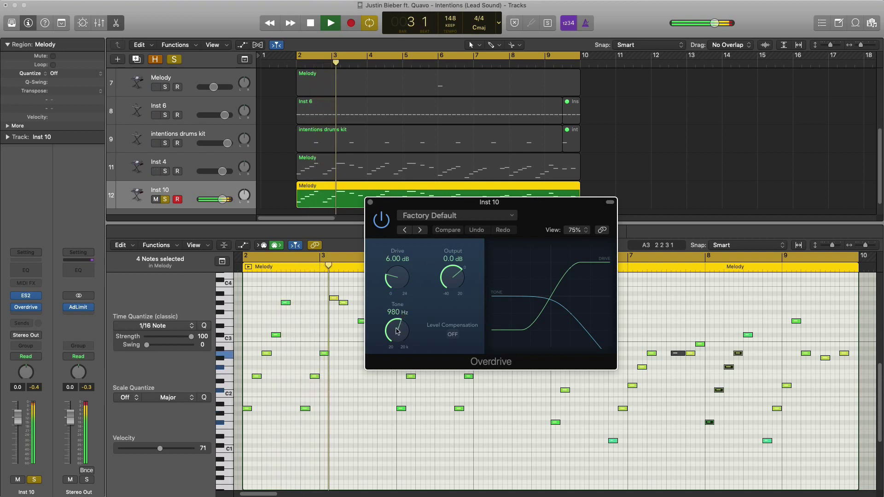
left_click_drag(397, 330, 386, 225)
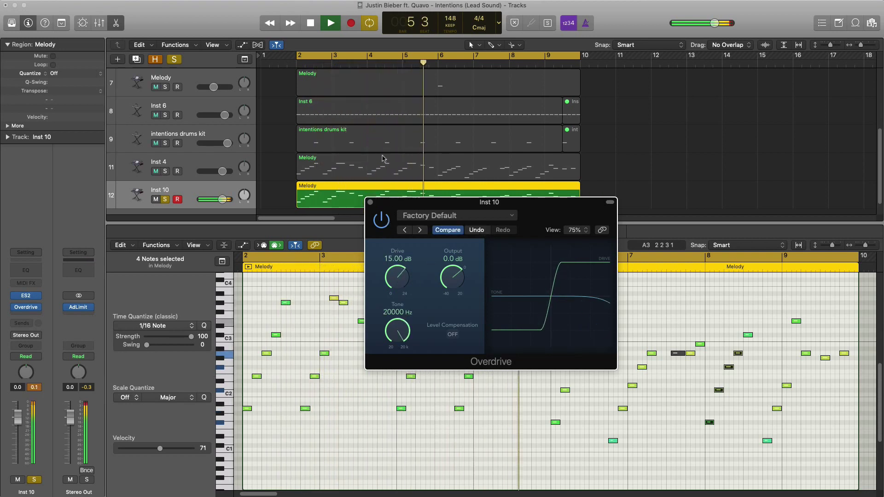
key("super+w")
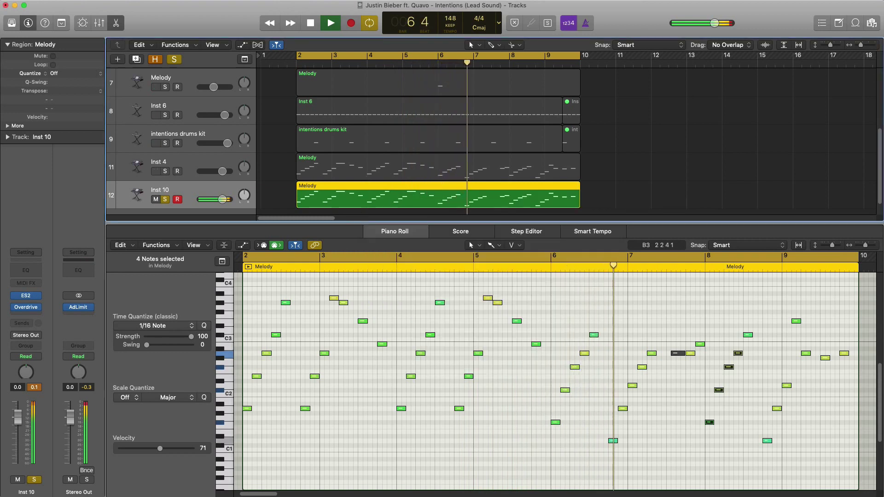
- Lower the Inst 10 channel volume to -9.4 dB and return to the start of the loop
left_click_drag(17, 420, 15, 455)
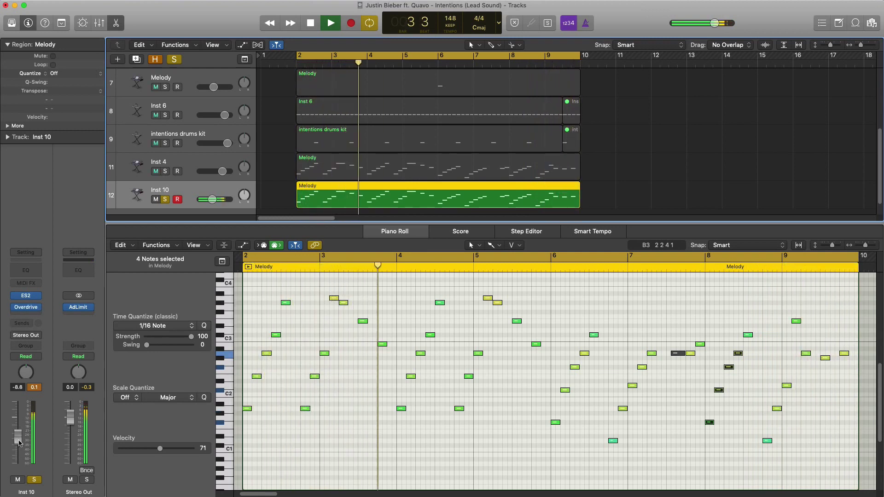
left_click_drag(11, 436, 14, 443)
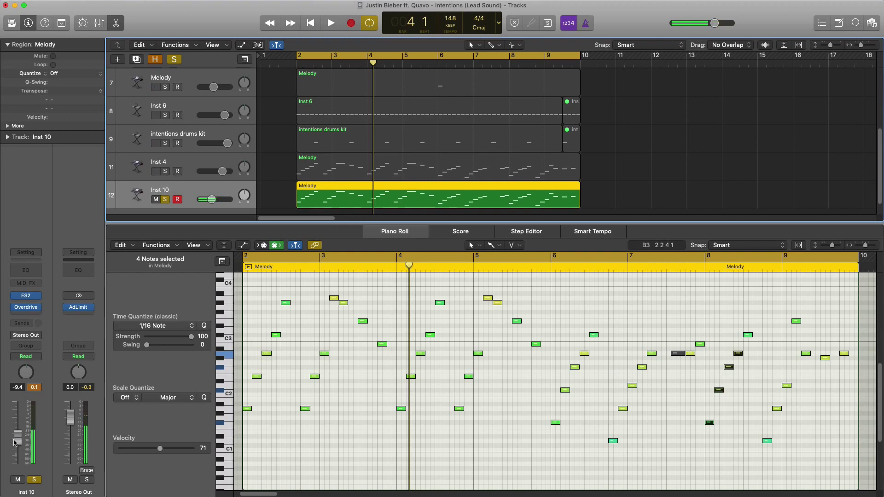
key("Return")
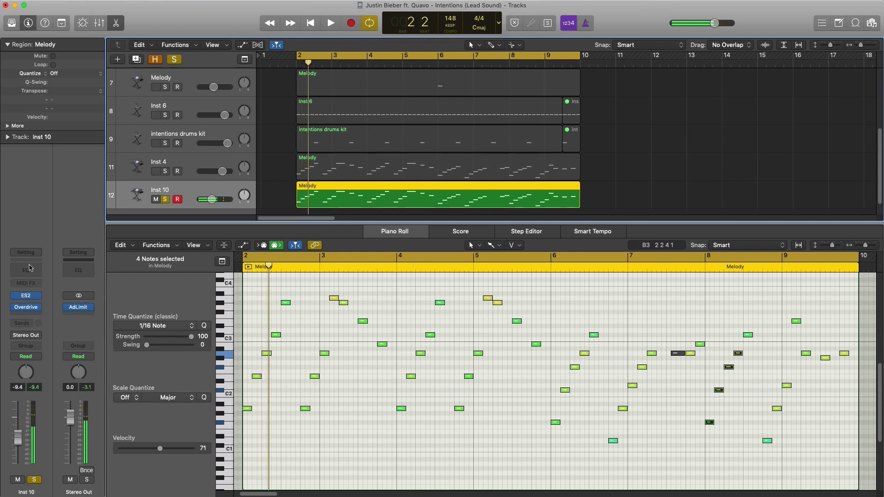
- Add a Channel EQ after the Overdrive on Inst 10 and enable its low cut at about 86 Hz
key("space")
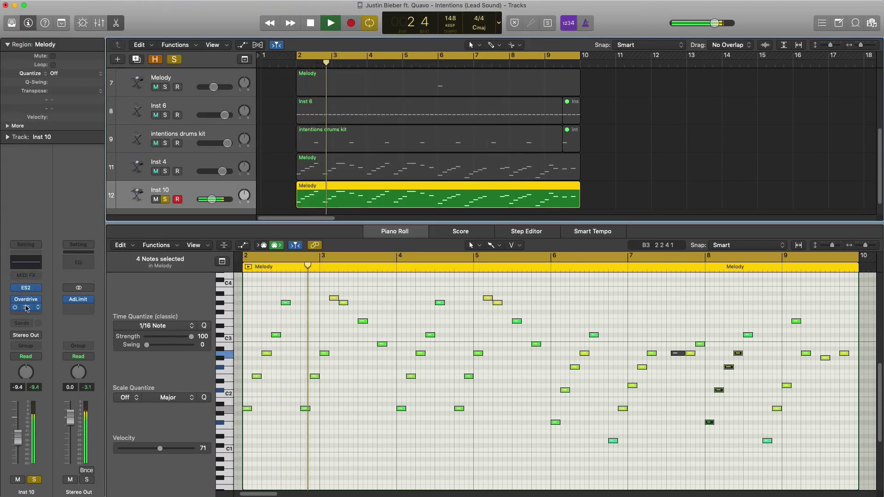
left_click(26, 308)
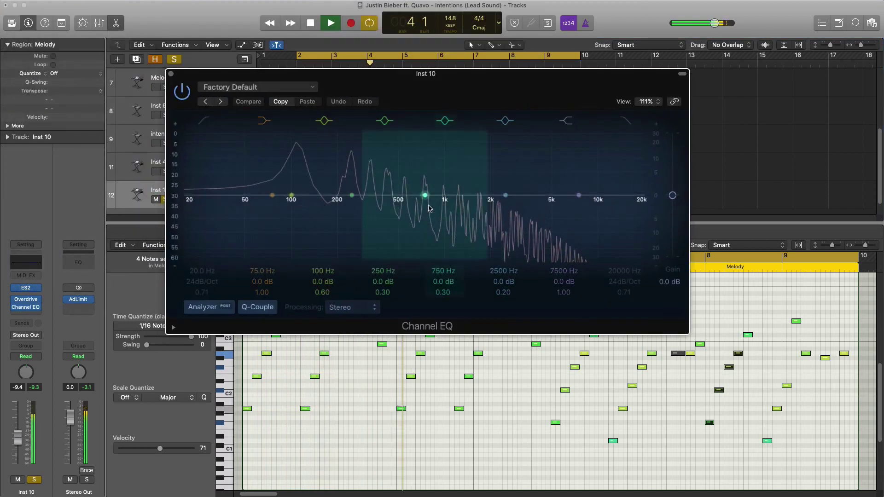
left_click(204, 120)
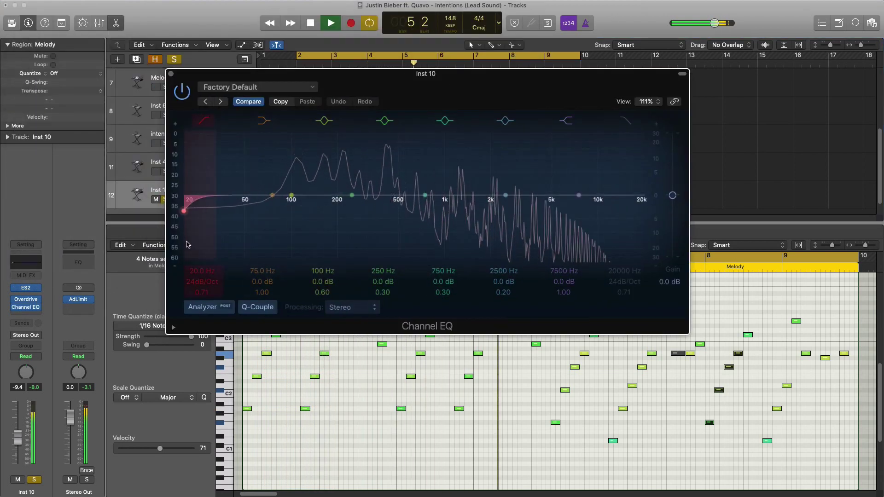
left_click_drag(187, 244, 226, 244)
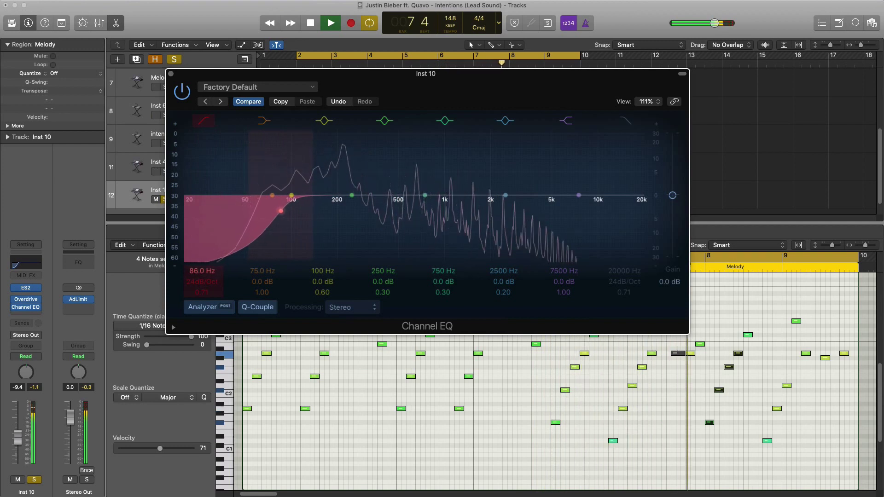
- Raise the Q of the Channel EQ's low cut to 1.20 and audition the result
key("space")
key("space")
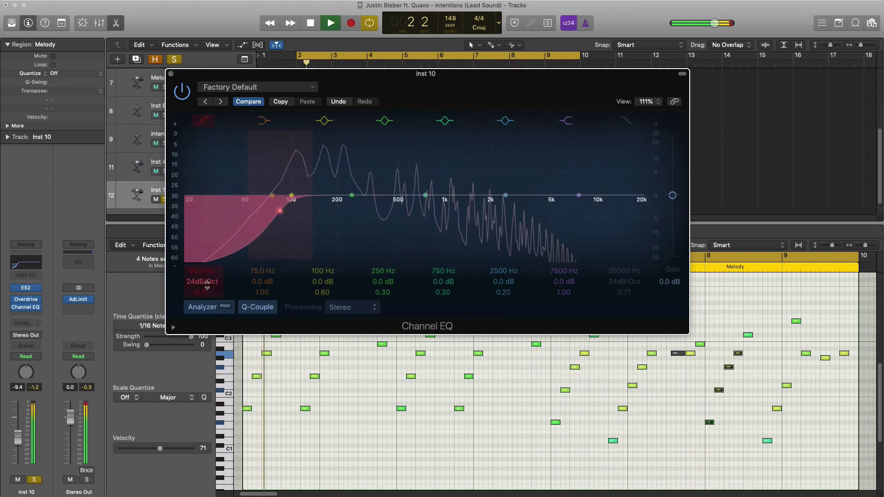
key("space")
left_click_drag(205, 292, 205, 276)
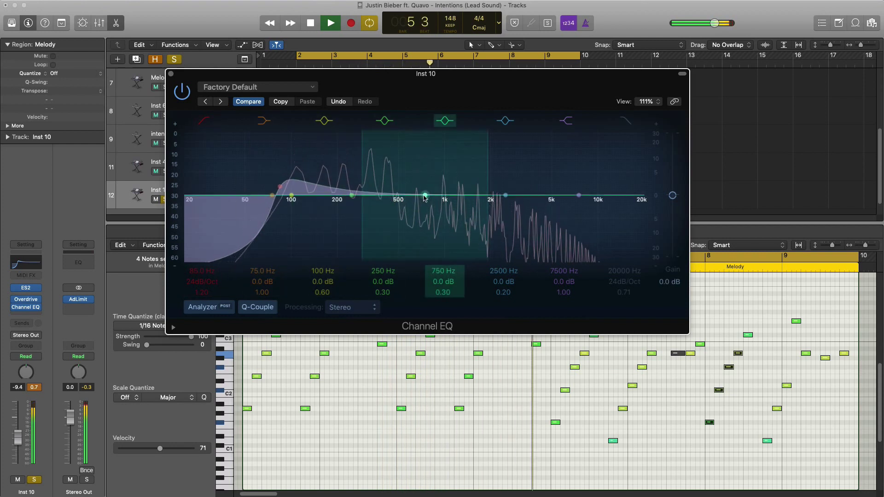
- Move the Channel EQ's 750 Hz band to 440 Hz and cut it by about 6 dB during playback
left_click_drag(425, 197, 390, 203)
key("space")
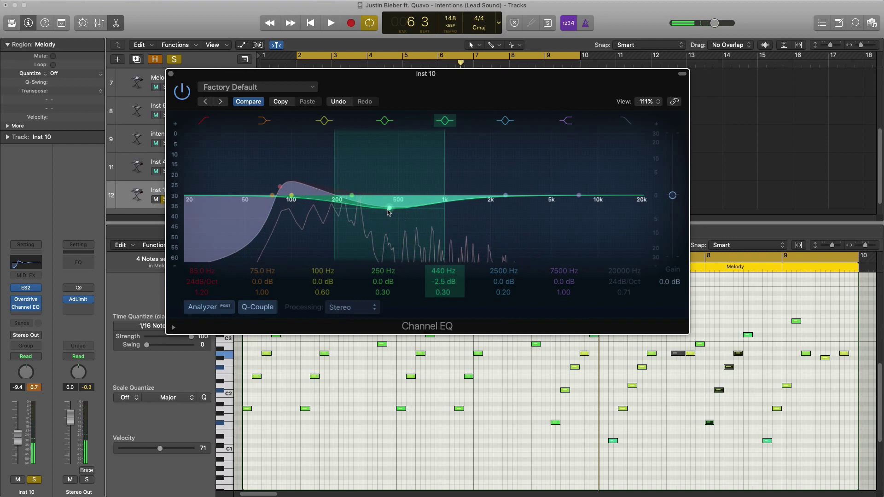
key("space")
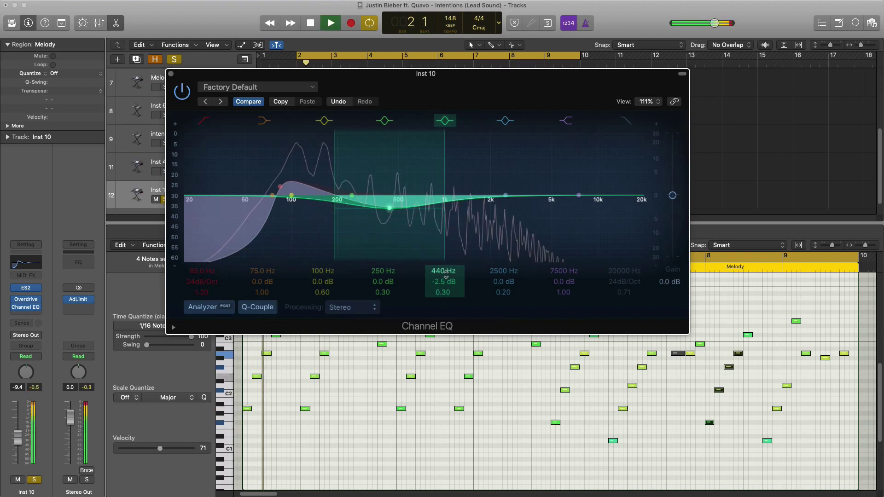
left_click_drag(442, 281, 442, 292)
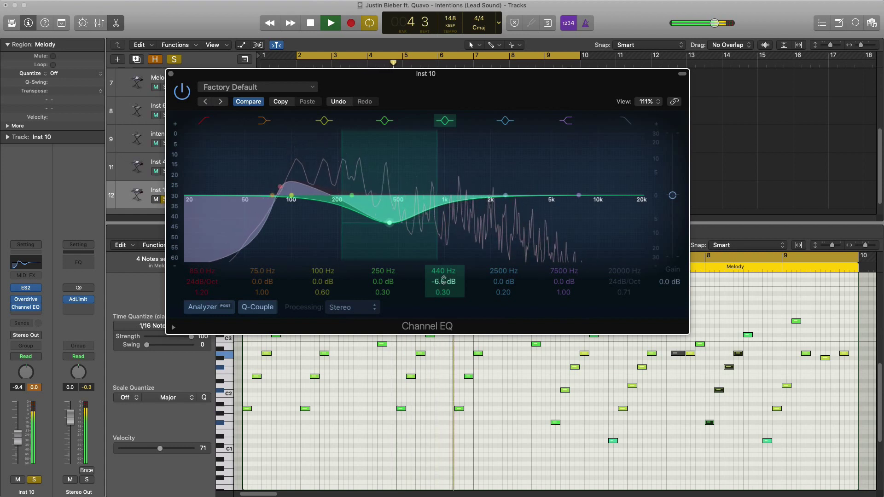
- Try lower Q values on the Channel EQ's 440 Hz cut while auditioning the loop
key("space")
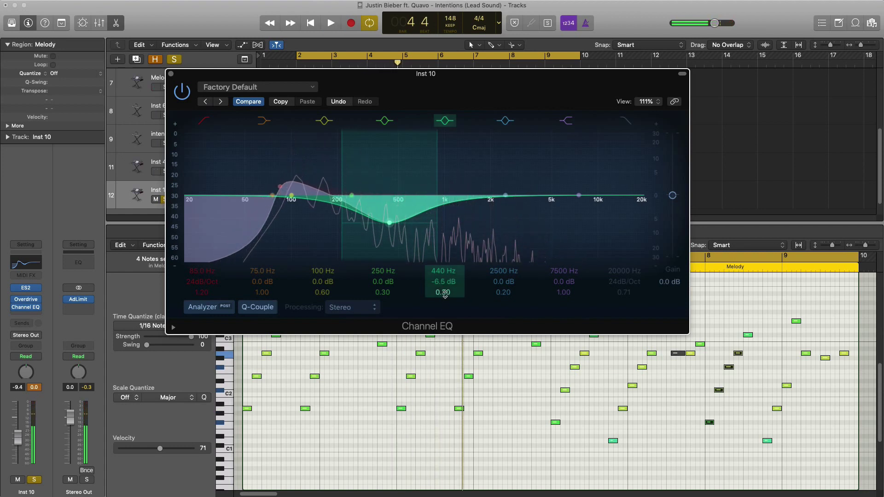
key("space")
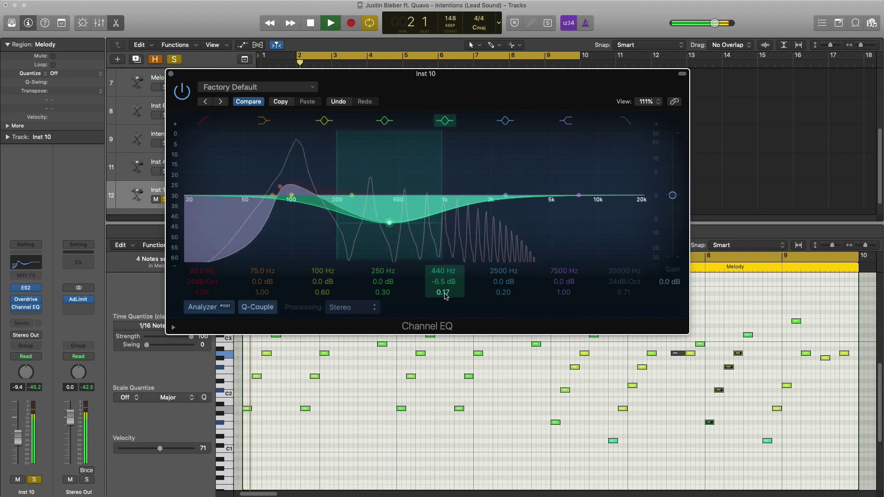
left_click_drag(443, 292, 442, 293)
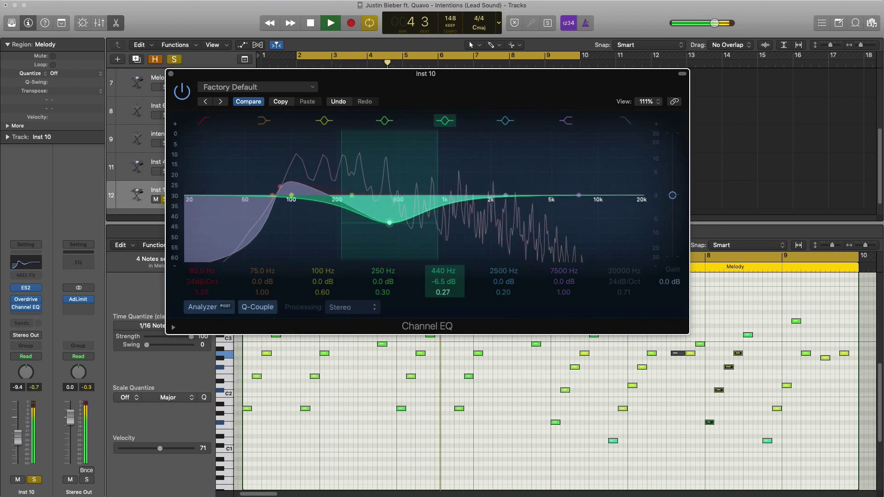
left_click_drag(443, 291, 443, 290)
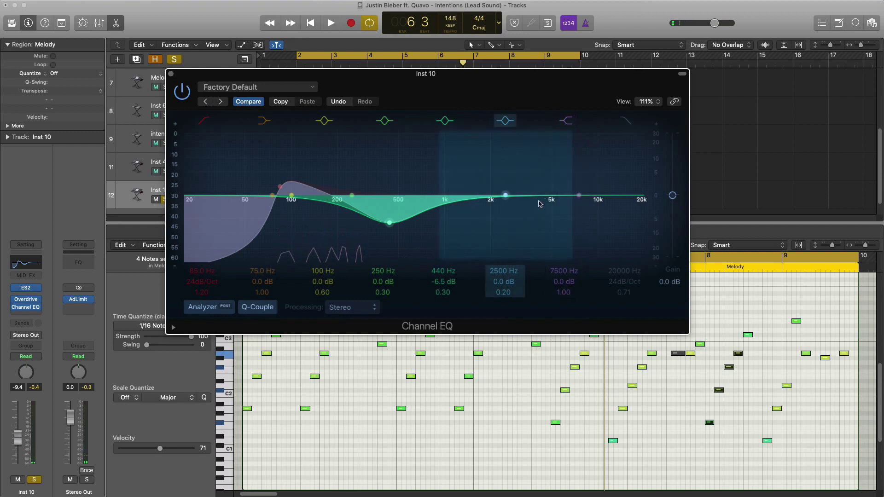
- Move the Channel EQ's high shelf to about 8900 Hz and boost it by 6 dB during playback
key("space")
mouse_move(579, 195)
left_mouse_down()
mouse_move(611, 195)
mouse_move(589, 196)
left_mouse_up()
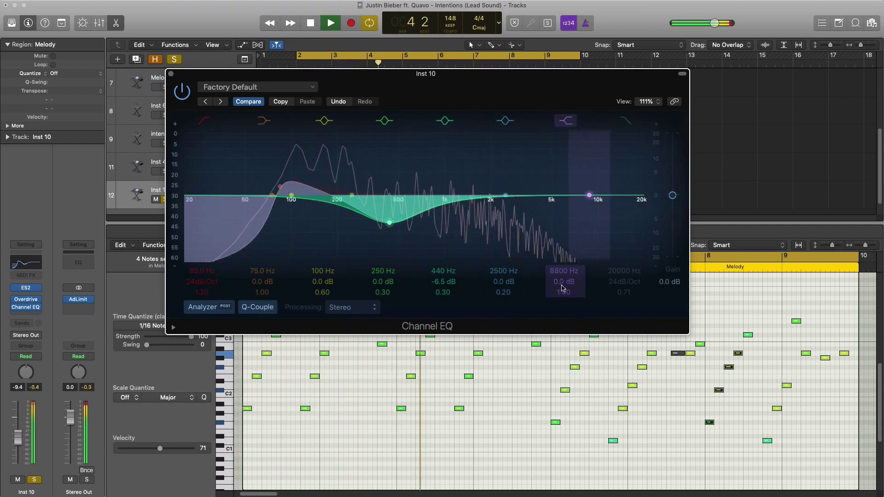
left_click_drag(561, 285, 562, 309)
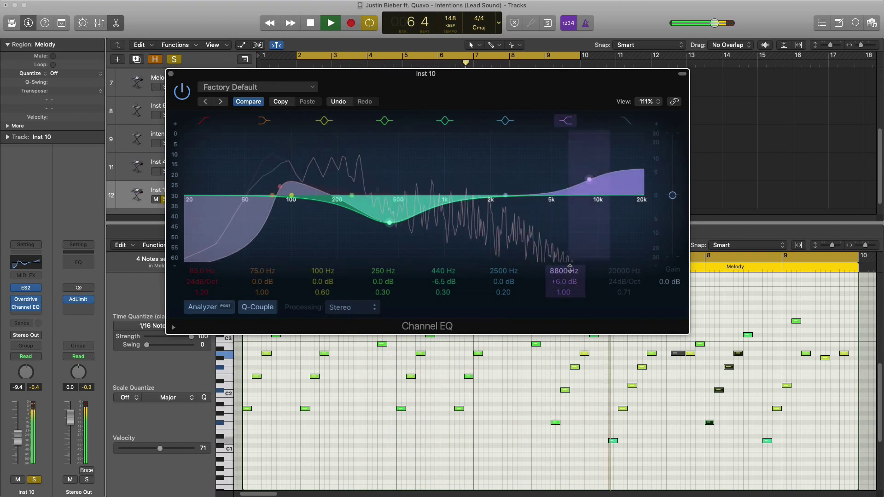
mouse_move(563, 270)
left_mouse_down()
mouse_move(563, 295)
mouse_move(564, 270)
left_mouse_up()
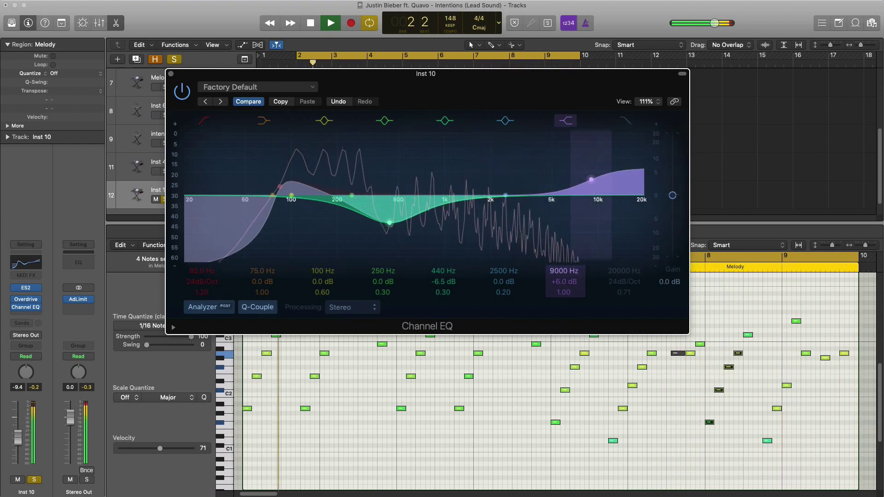
- Compare Inst 10 with its Channel EQ bypassed and active, and close the EQ window and the note editor
left_click(181, 93)
left_click(181, 93)
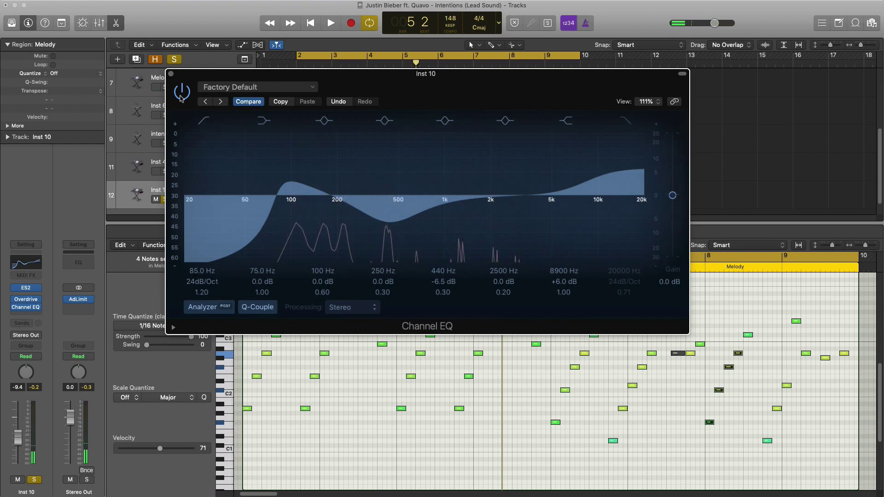
left_click(171, 75)
key("e")
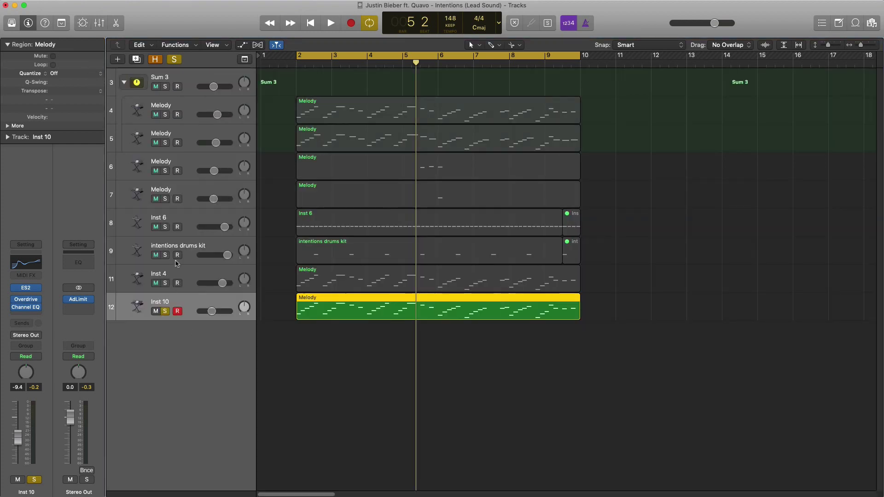
- Group the Inst 4 and Inst 10 tracks into a summing track stack
left_click(181, 273, "shift")
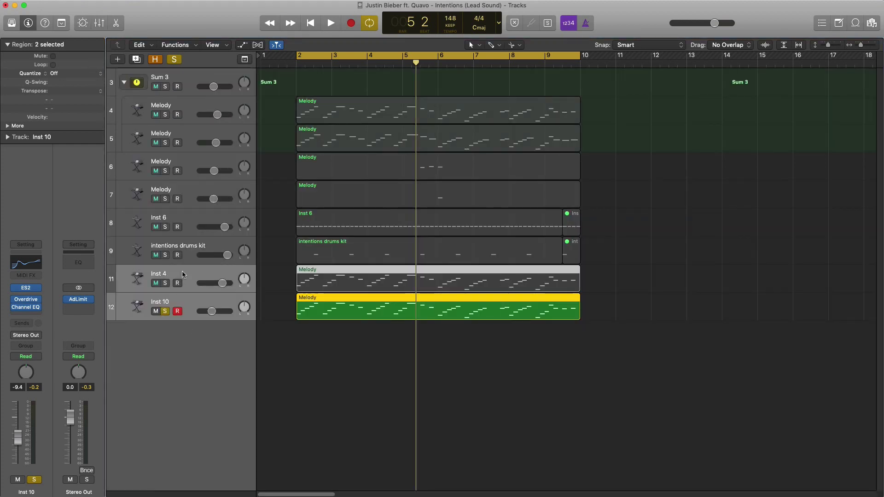
right_click(182, 274)
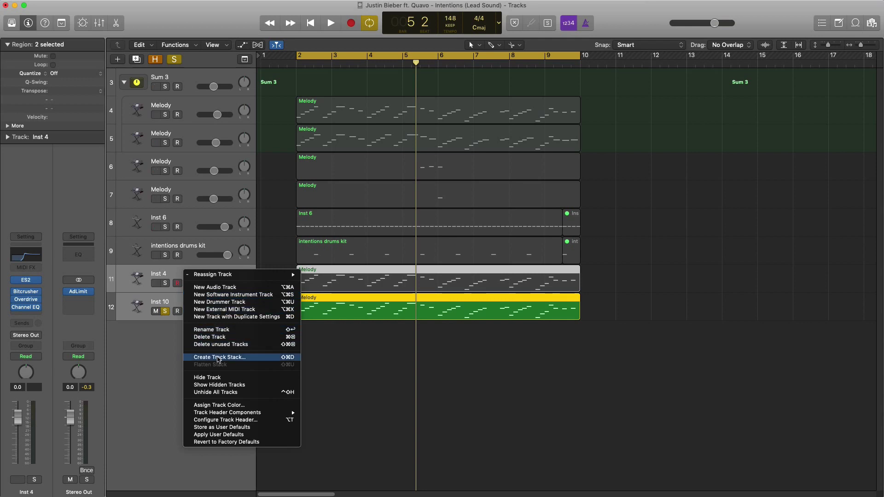
left_click(219, 358)
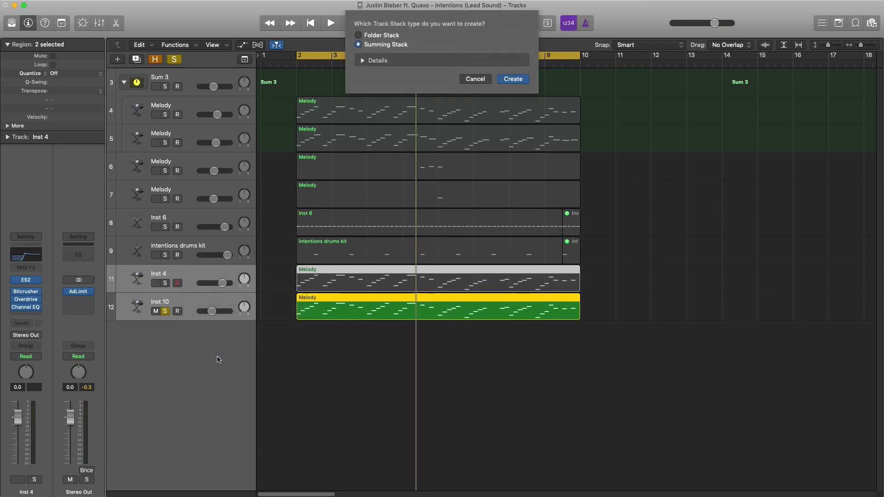
key("Return")
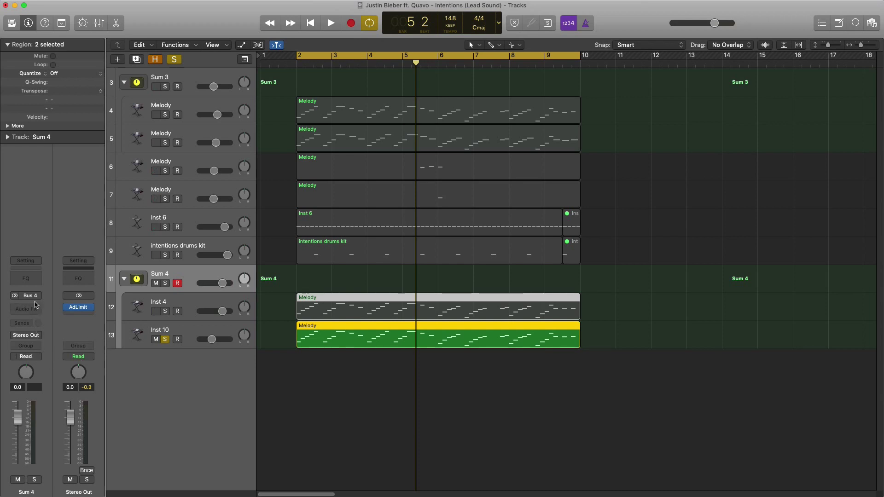
- Insert a stereo Overdrive on the Sum 4 stack
left_click(34, 306)
mouse_move(64, 341)
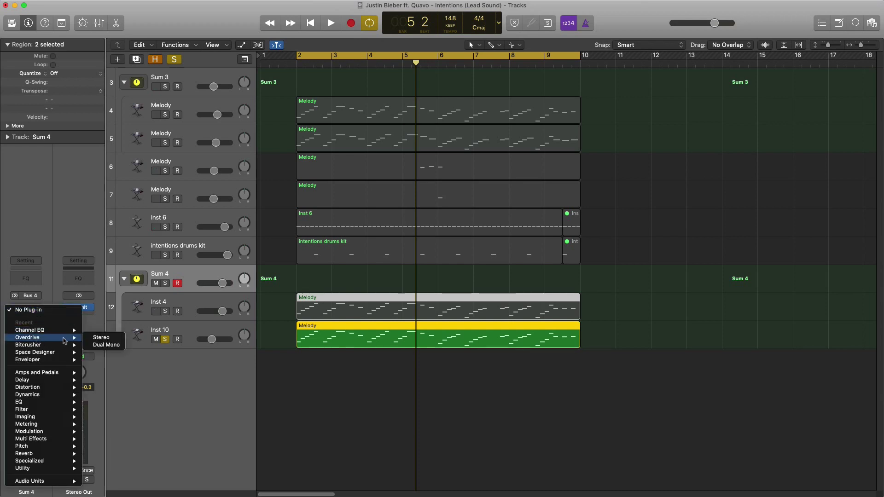
left_click(101, 338)
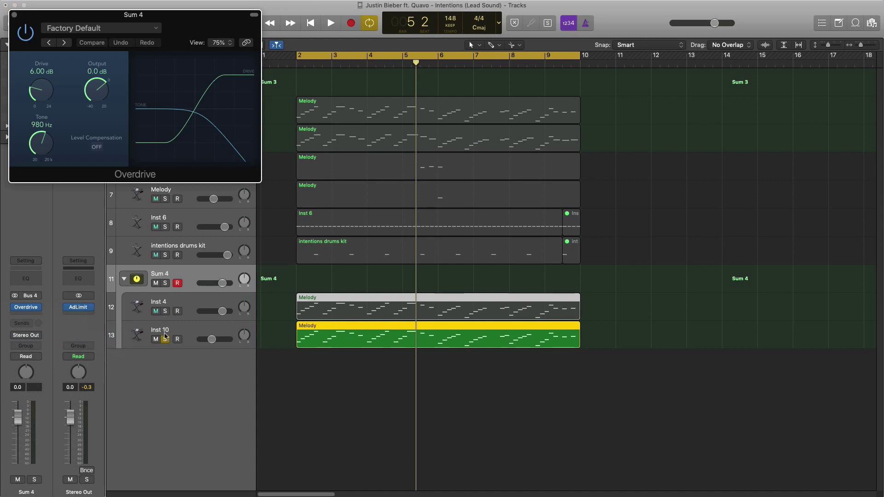
- Unsolo Inst 10, solo the Sum 4 stack instead and play the loop with the Overdrive window moved clear of the tracks
left_click(165, 338)
left_click(164, 338)
left_click(164, 283)
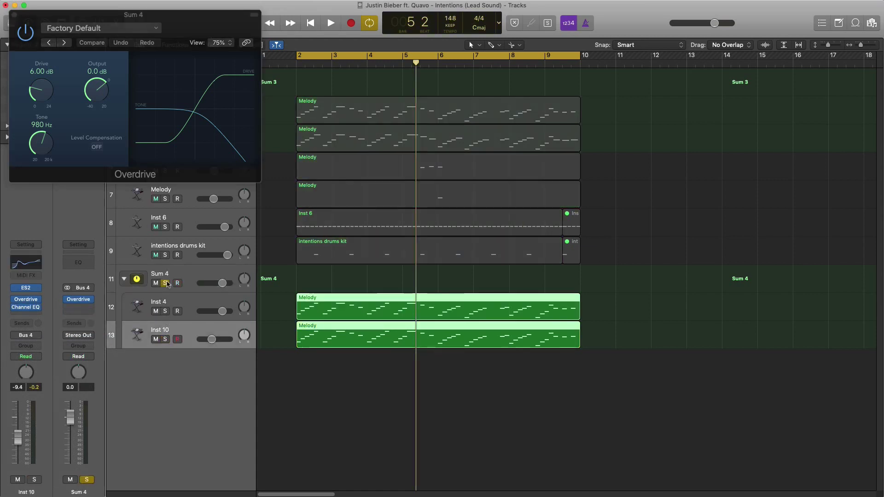
key("space")
left_click_drag(182, 33, 562, 225)
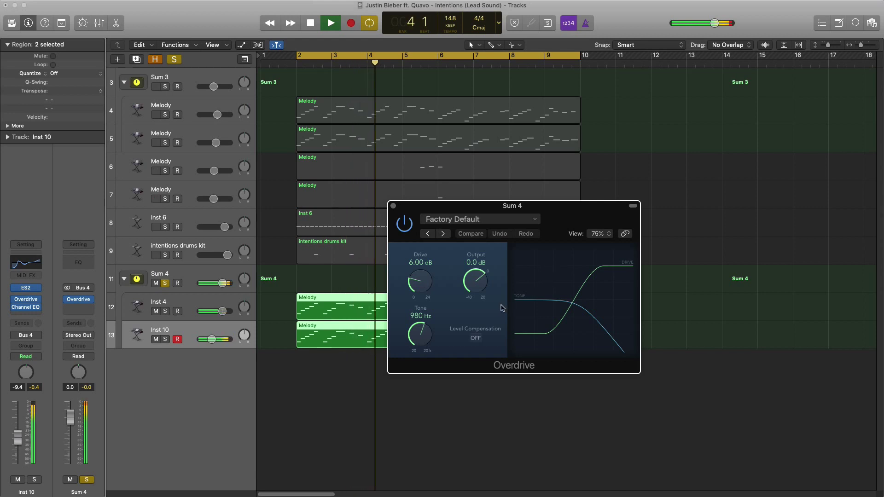
- Set the Sum 4 Overdrive's drive to 1.00 dB and its tone to 20000 Hz
key("space")
mouse_move(426, 303)
left_mouse_down()
mouse_move(416, 283)
mouse_move(423, 316)
mouse_move(416, 290)
left_mouse_up()
key("space")
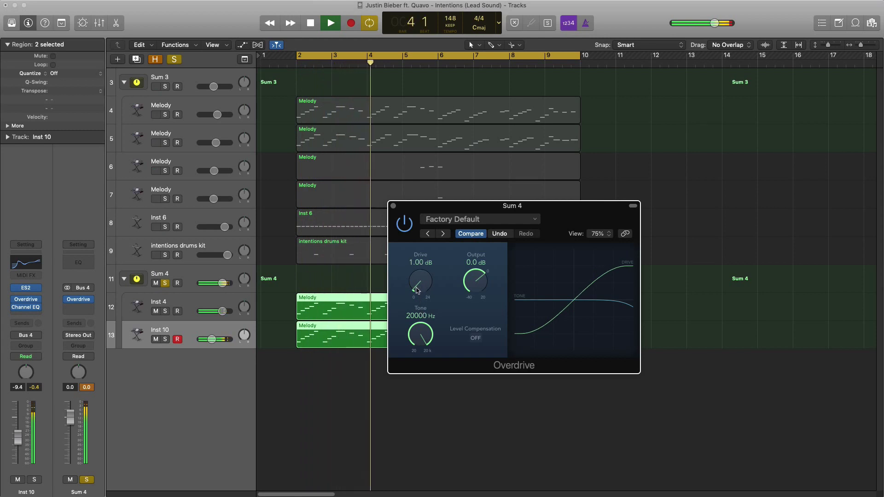
- Set the volumes of Inst 10 to -7.6 dB and Inst 4 to about -1.1 dB during playback, and close Overdrive
left_click_drag(211, 339, 213, 339)
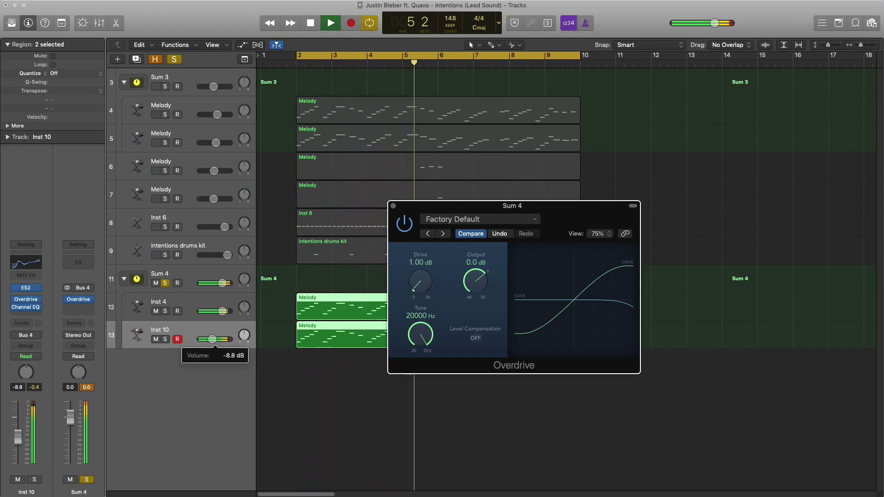
left_click(221, 311)
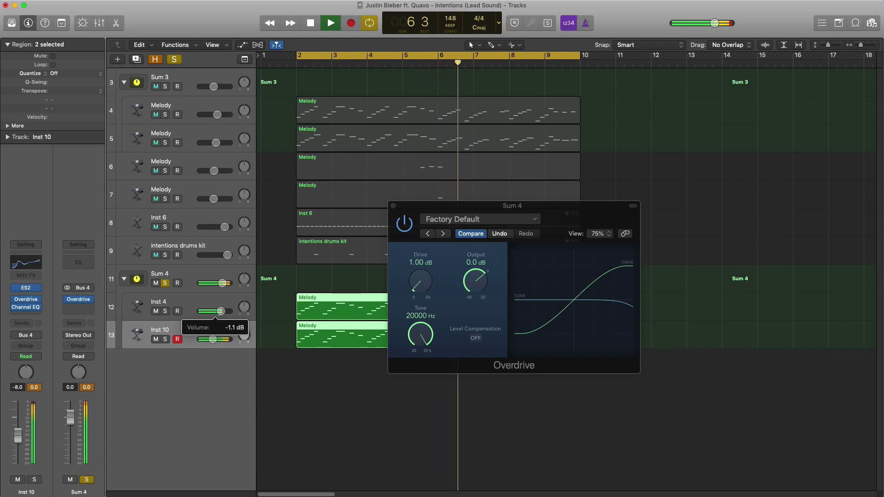
left_click_drag(213, 339, 211, 333)
key("space")
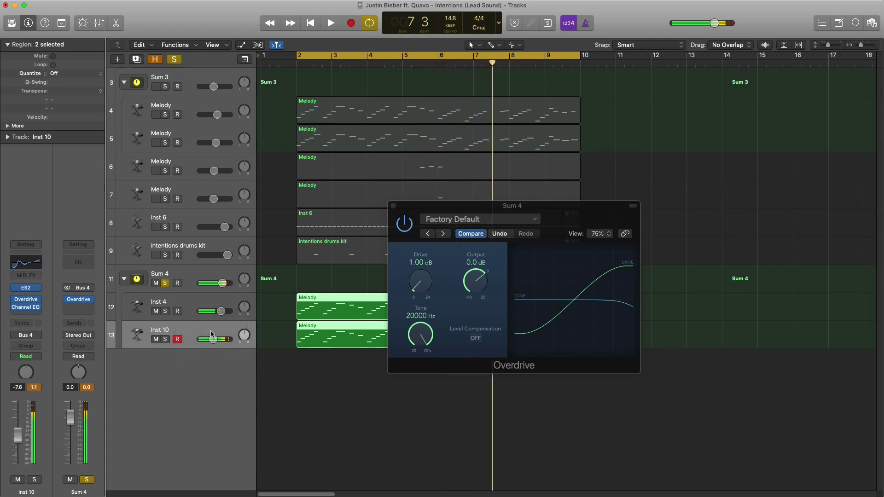
left_click(394, 206)
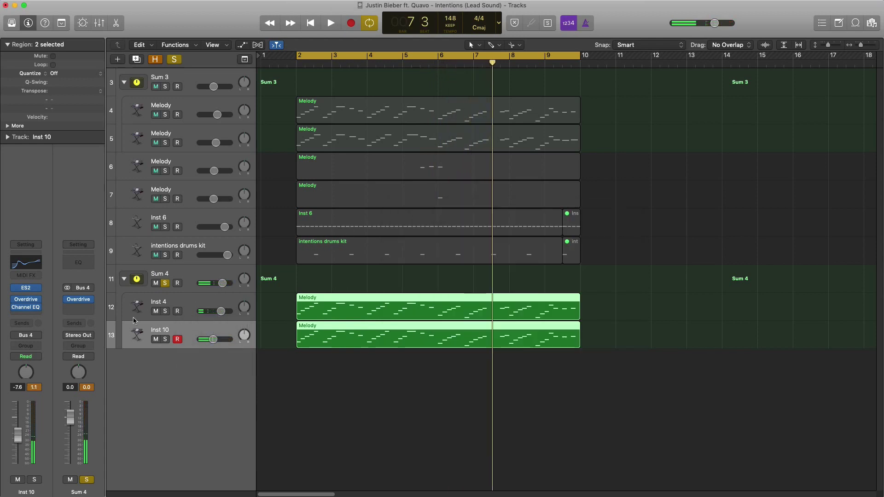
- Insert a Sample Delay after the Overdrive on the Sum 4 stack
left_click(191, 278)
left_click(32, 315)
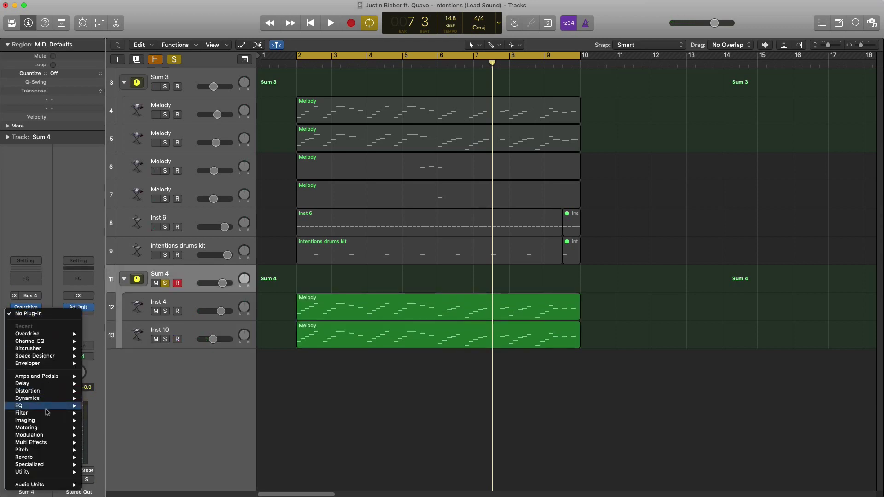
mouse_move(51, 385)
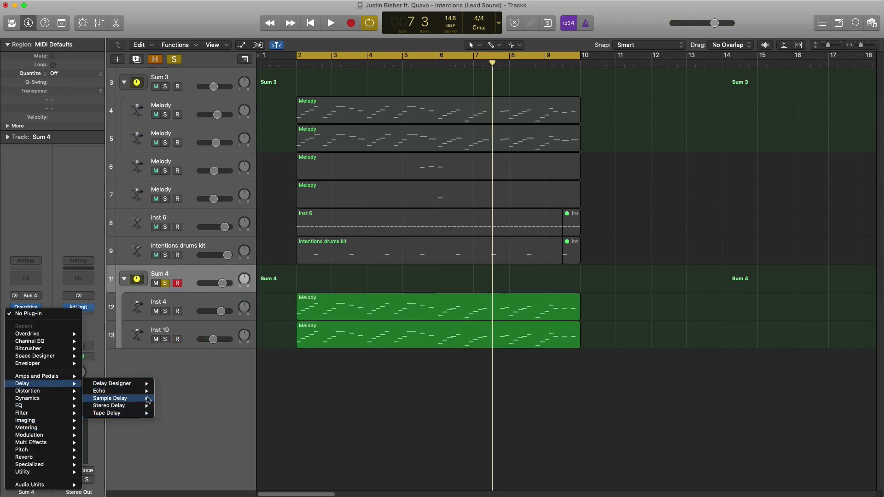
left_click(170, 399)
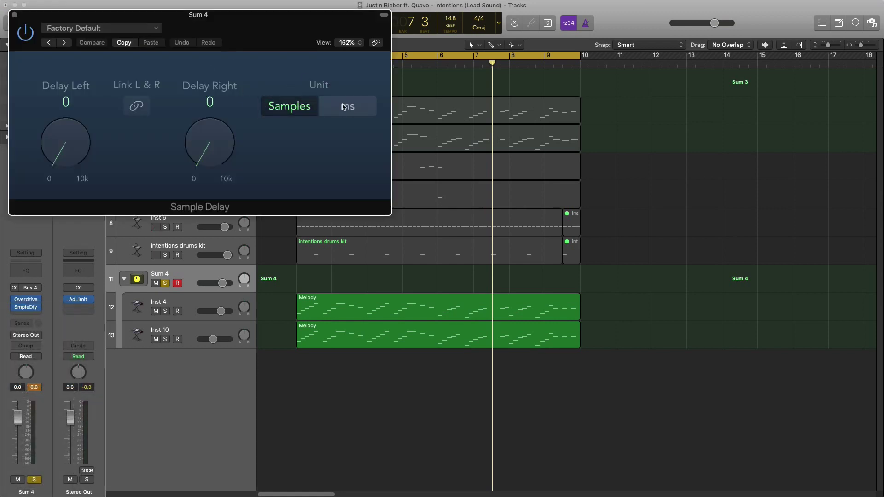
- Switch the Sample Delay's unit to ms and set the left delay to 3.0 ms during playback
left_click(343, 107)
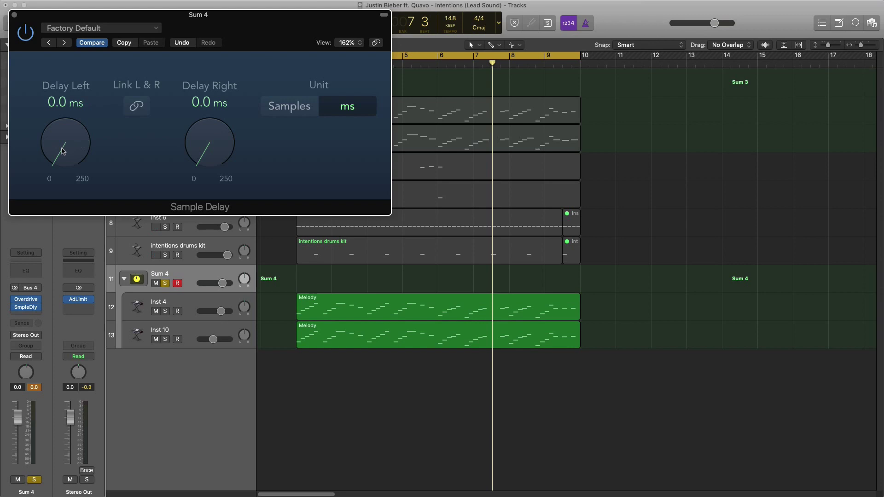
key("space")
left_click_drag(63, 149, 66, 153)
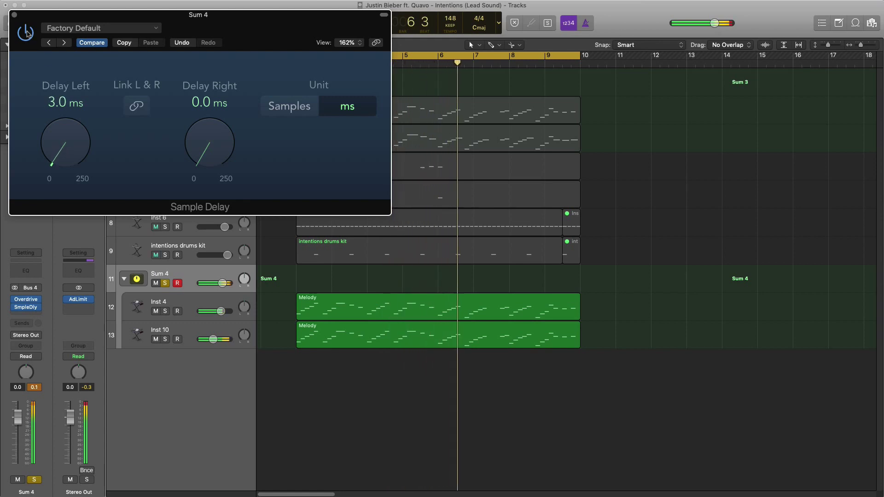
- Close the Sample Delay and lower the Sum 4 volume to -10.4 dB
left_click(14, 14)
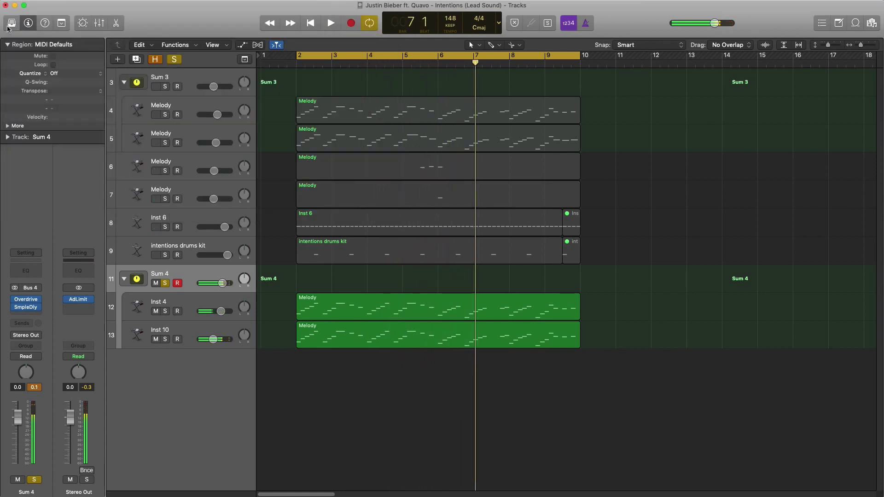
key("space")
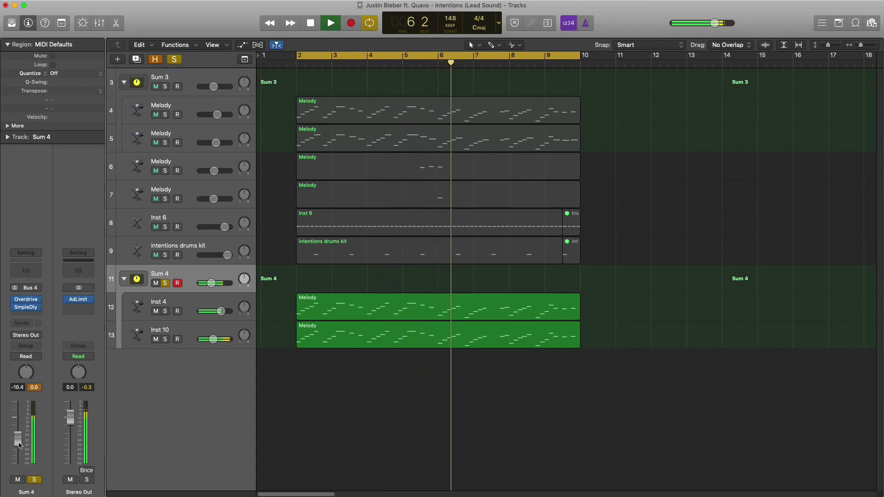
key("space")
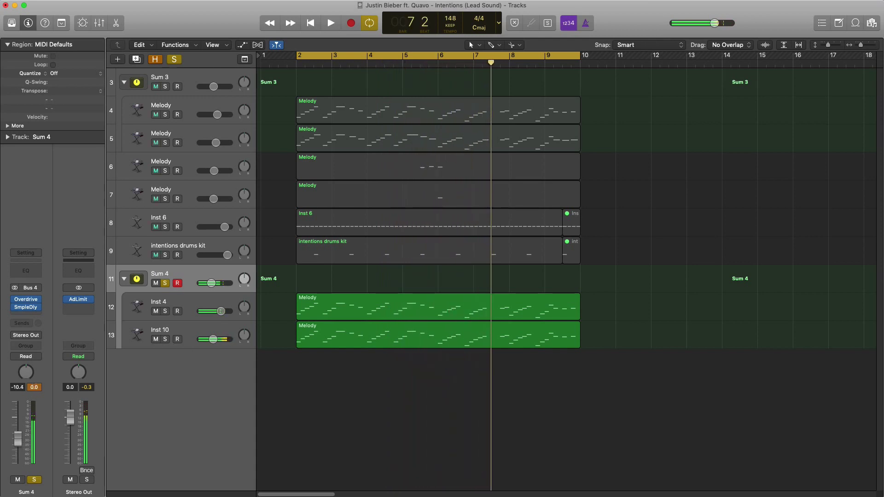
- Add a Channel EQ after the Sample Delay on Sum 4 and play the loop
left_click(25, 275)
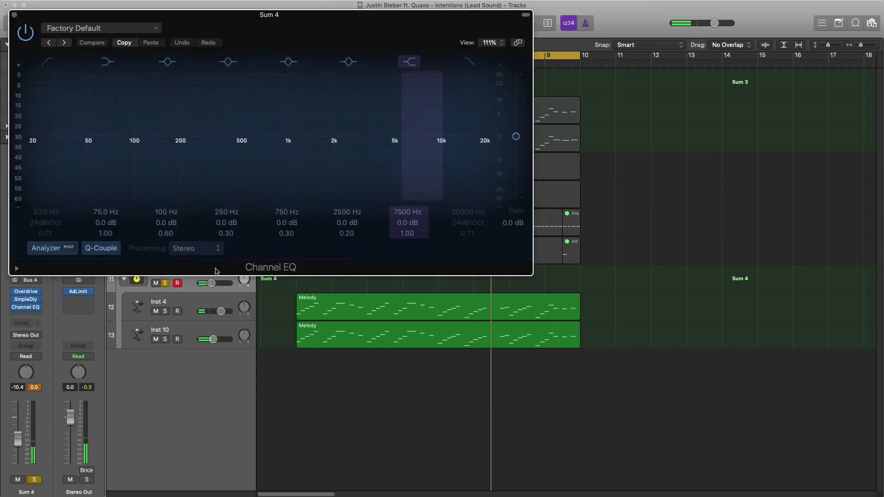
left_click_drag(226, 18, 400, 97)
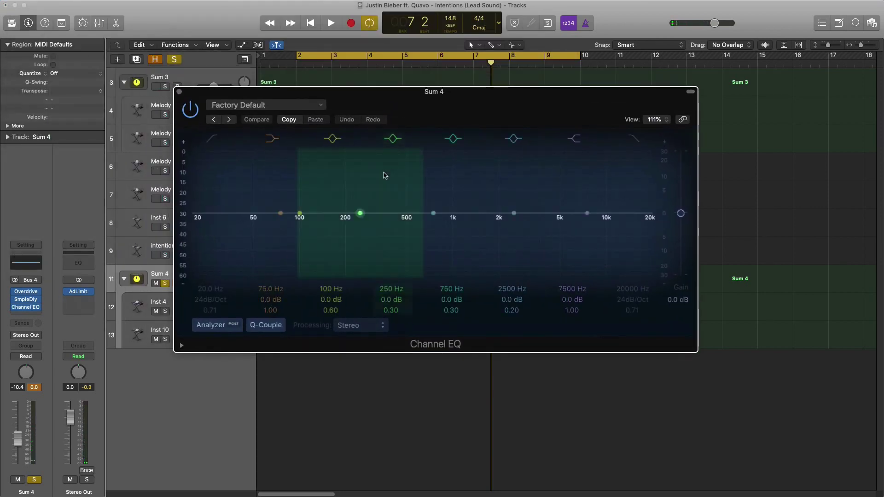
key("space")
- Enable the Sum 4 Channel EQ's low cut at about 124 Hz and set its Q to 0.93
left_click(212, 139)
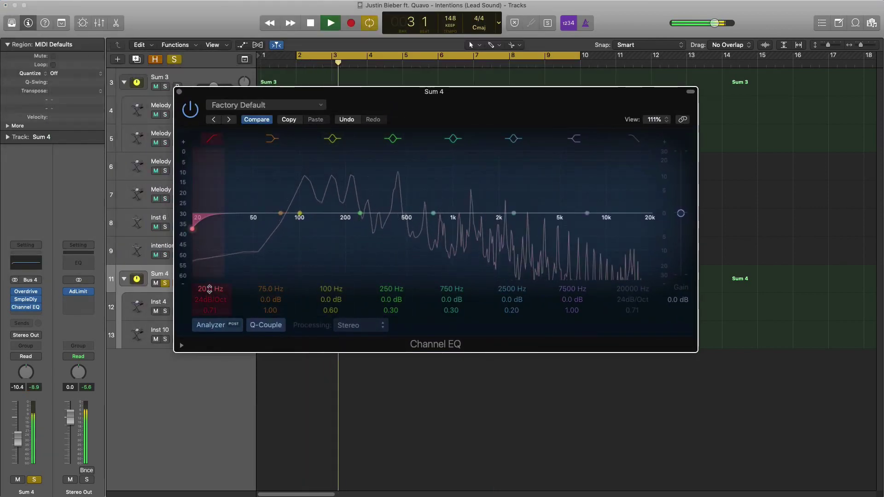
left_click_drag(210, 229, 312, 229)
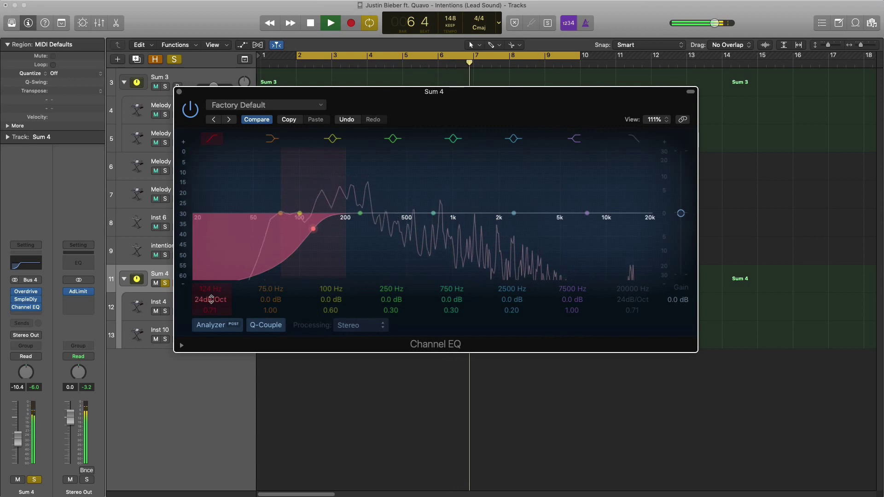
left_click_drag(212, 300, 212, 290)
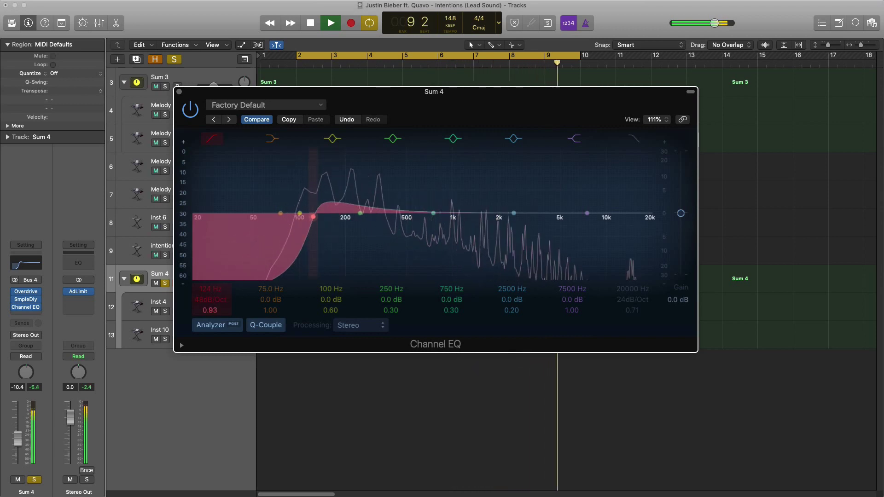
- Set the Sum 4 Channel EQ's low-cut Q to 0.98 while auditioning the loop, and close the EQ
key("space")
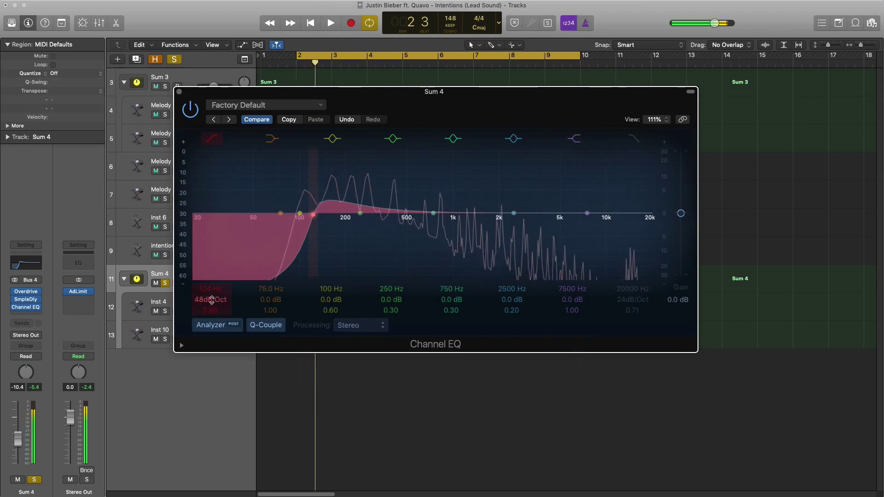
key("space")
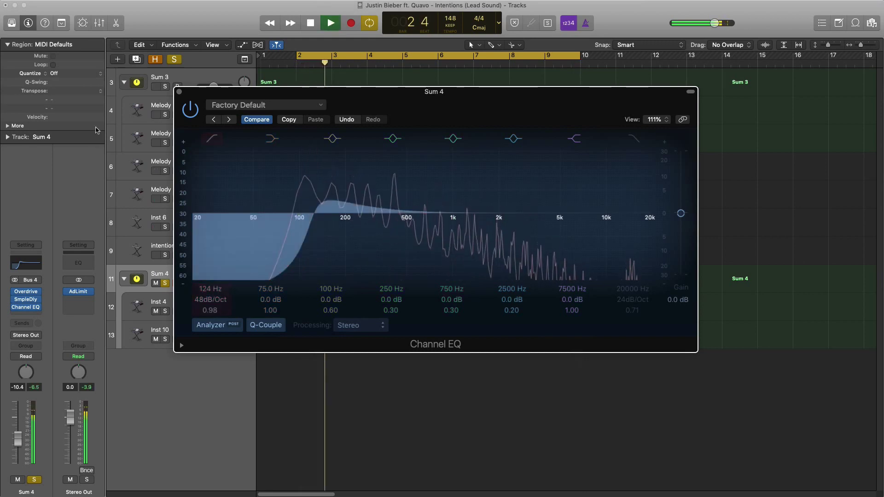
key("space")
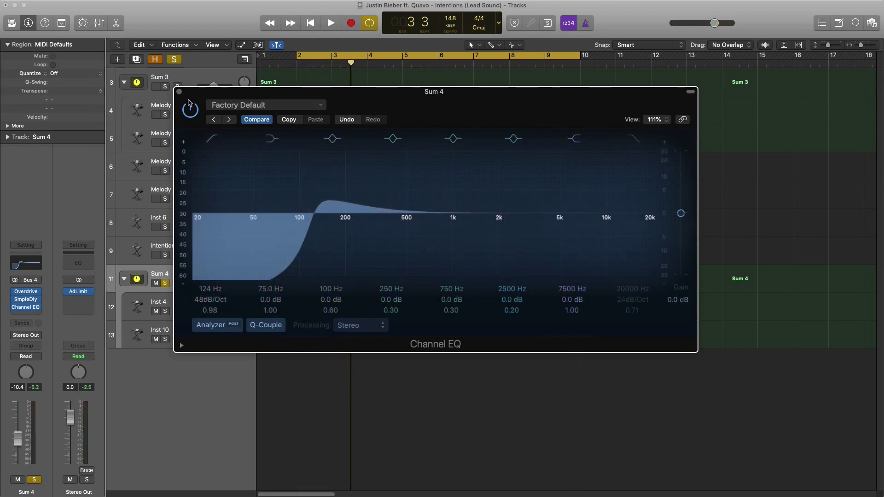
left_click(179, 92)
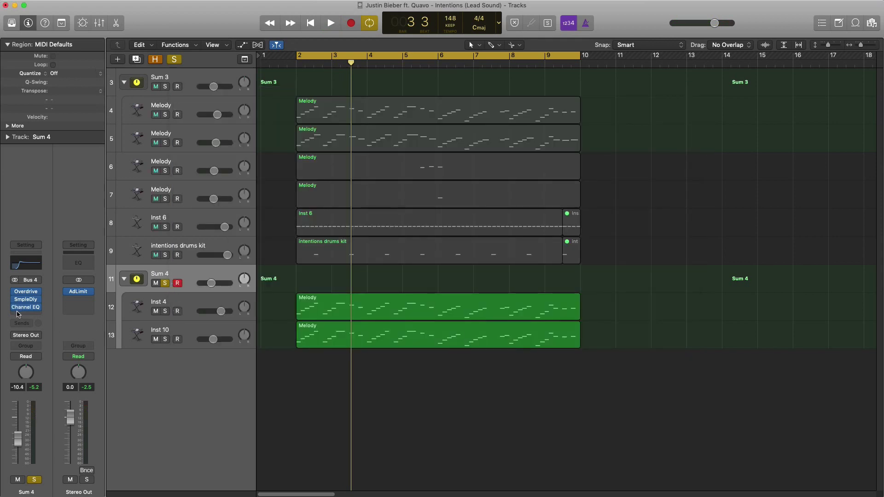
- Add a stereo Enveloper after the Channel EQ on Sum 4 and set its attack gain to 60%
left_click(18, 314)
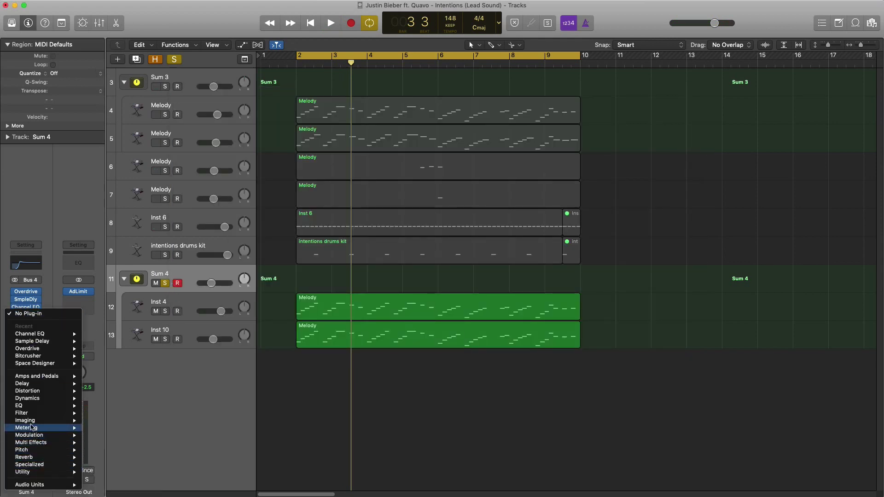
mouse_move(39, 404)
mouse_move(121, 424)
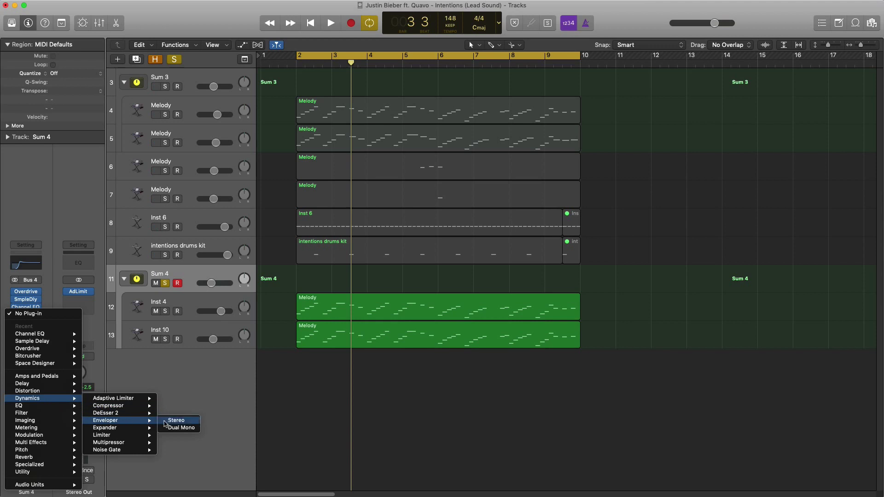
left_click(176, 421)
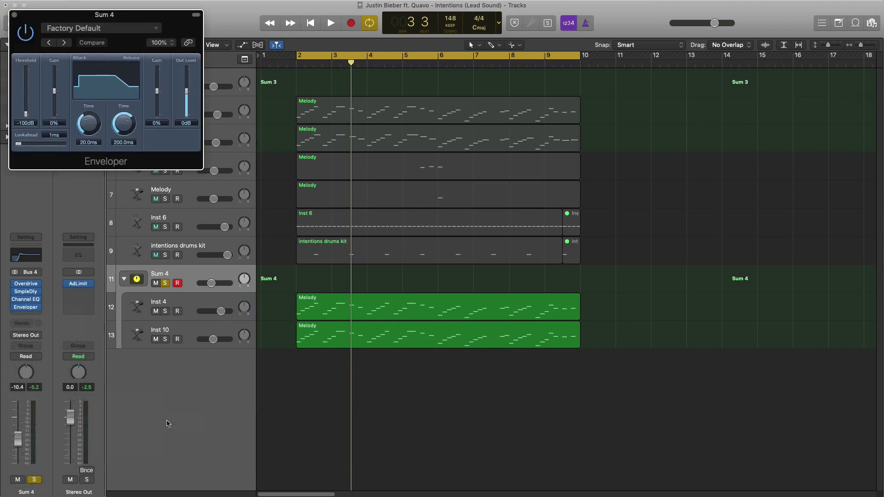
left_click_drag(133, 25, 461, 288)
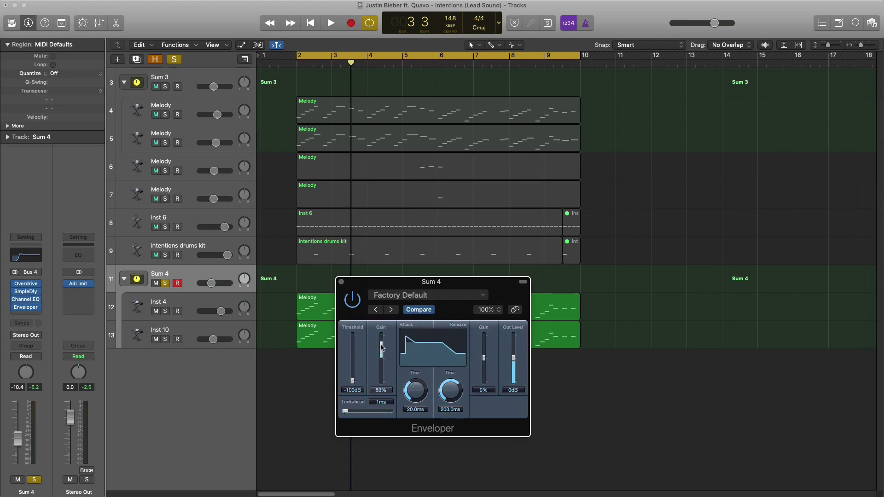
- Set the Enveloper's attack time to 5.5 ms during playback, compare the sound with it bypassed, and close it
key("space")
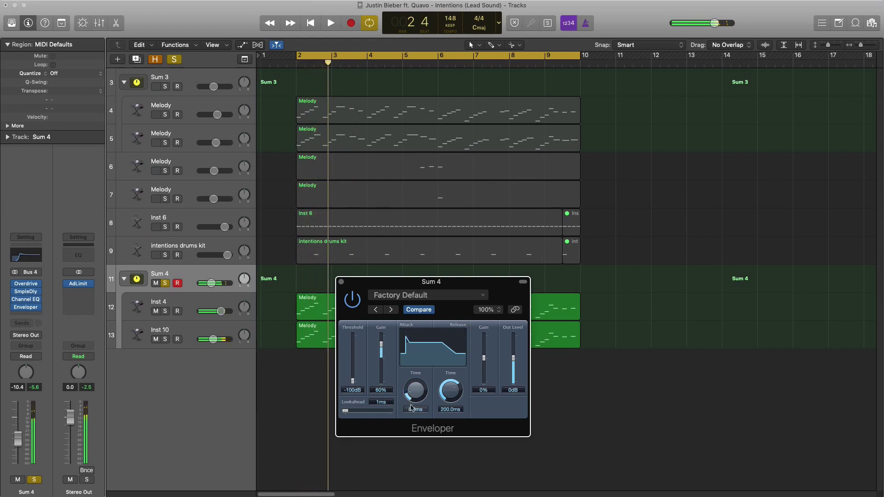
left_click(353, 299)
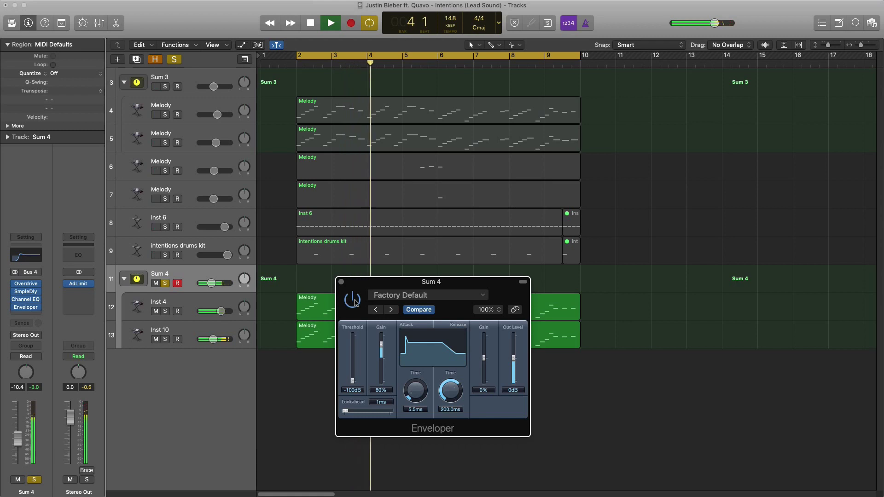
key("space")
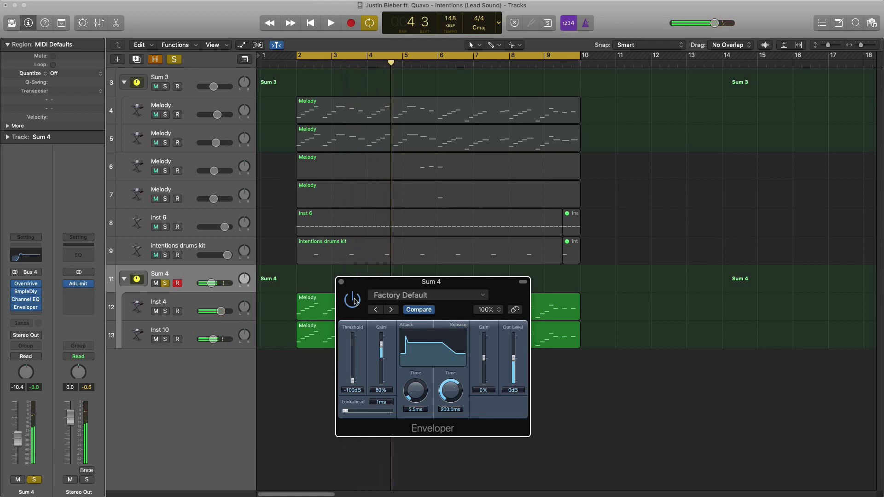
key("space")
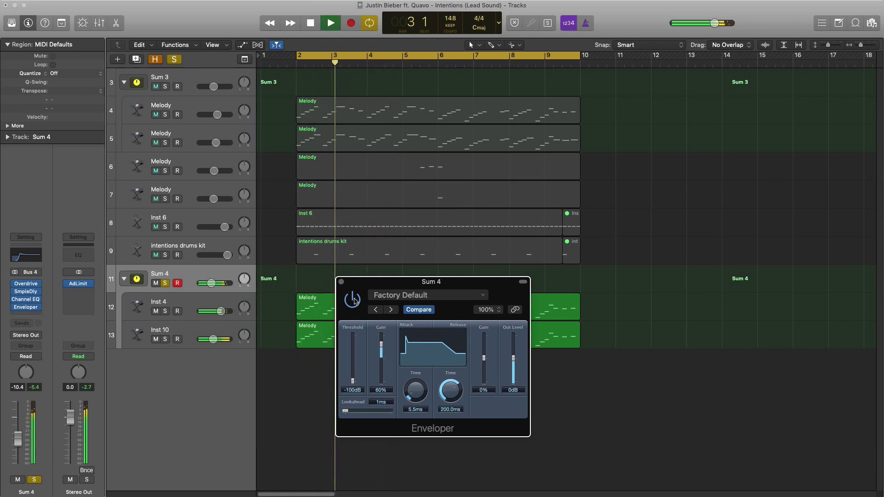
left_click(341, 282)
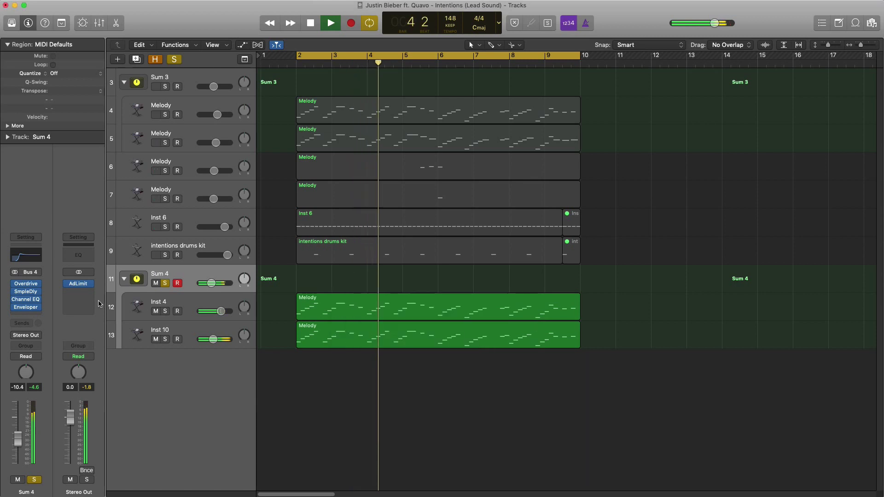
- Add a stereo Space Designer reverb after the Enveloper on Sum 4
left_click(28, 316)
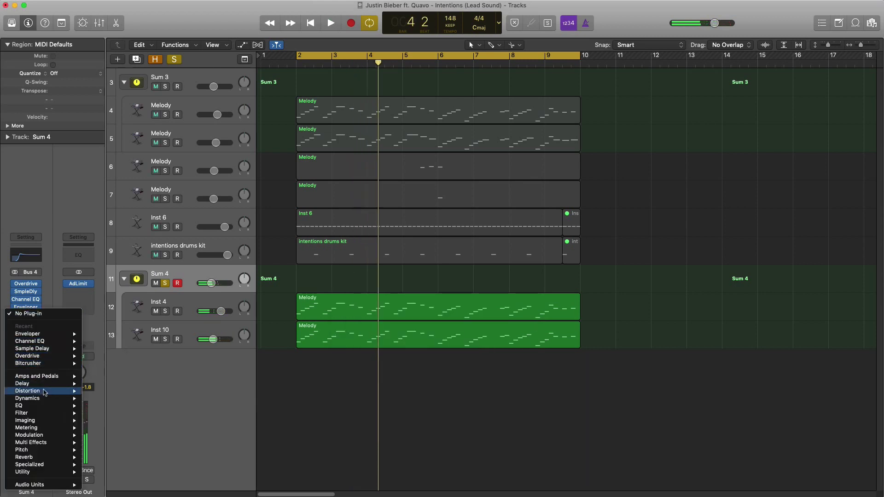
mouse_move(90, 459)
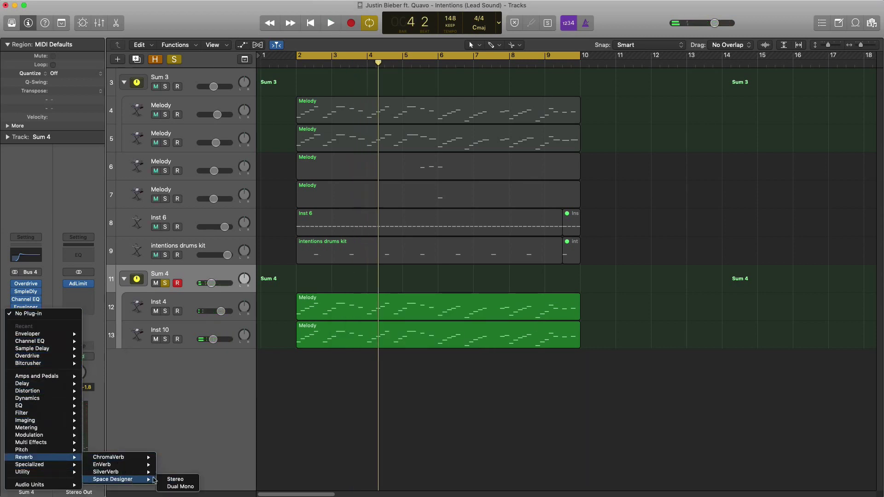
left_click(181, 480)
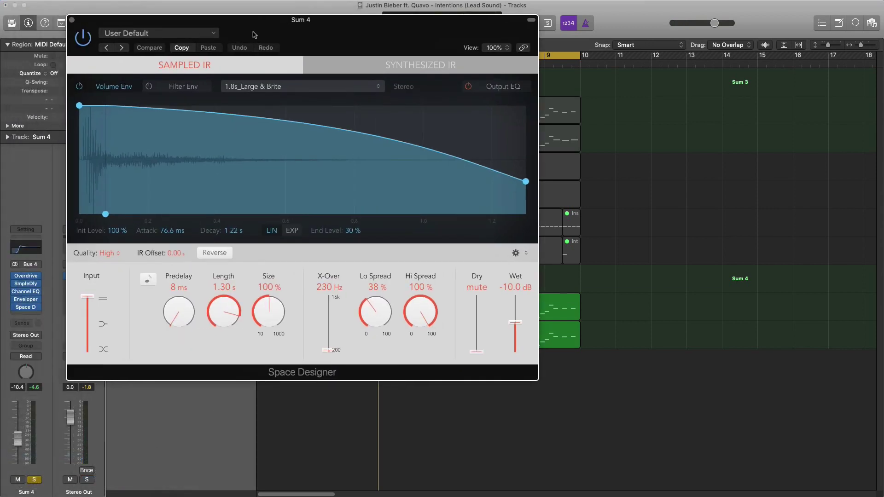
- Load the 02.3s Gun Shot preset from the large warped spaces into Space Designer, audition it and close it
left_click(194, 37)
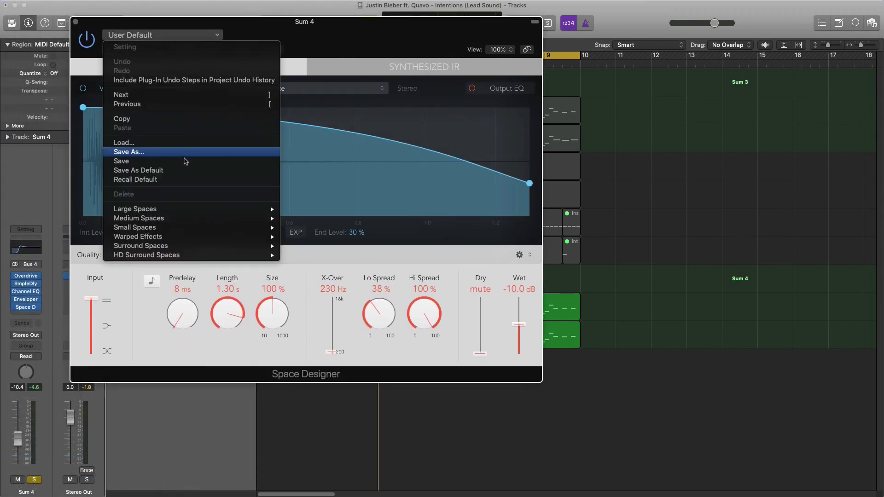
mouse_move(179, 214)
mouse_move(352, 265)
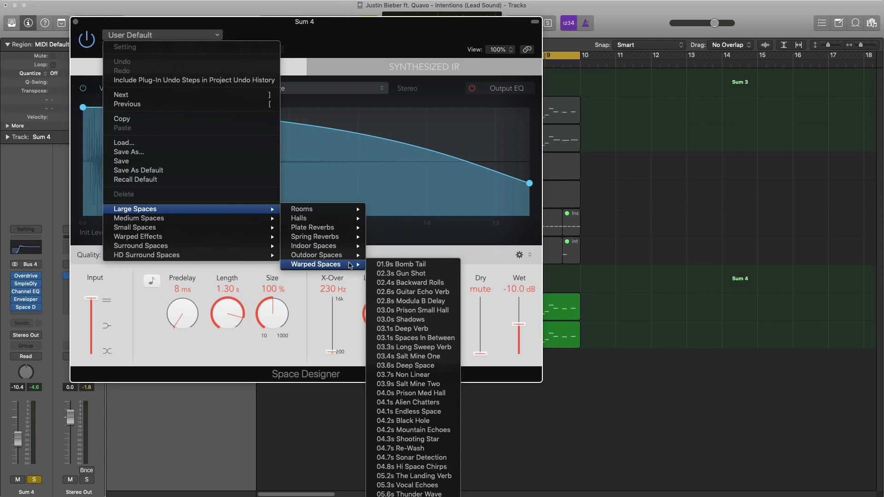
left_click(416, 275)
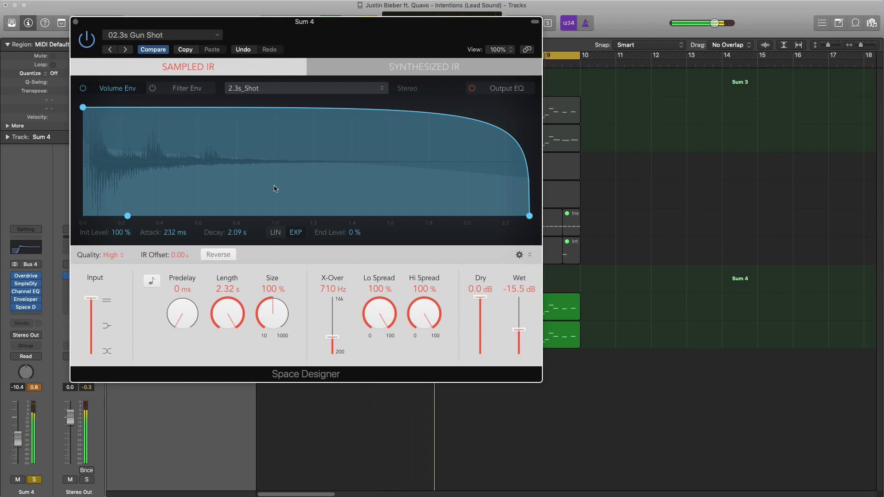
left_click(76, 21)
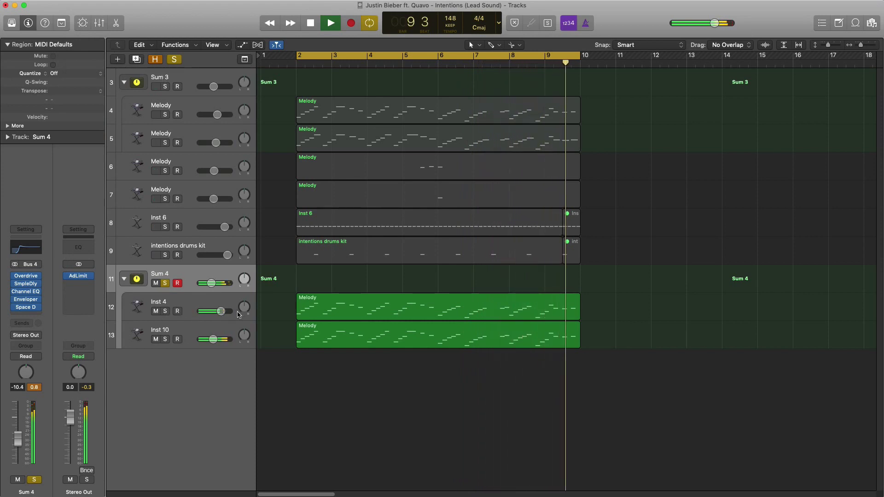
- Balance the two layers during playback, setting Inst 4's volume to -1.4 dB and Inst 10's to -7.4 dB
mouse_move(214, 339)
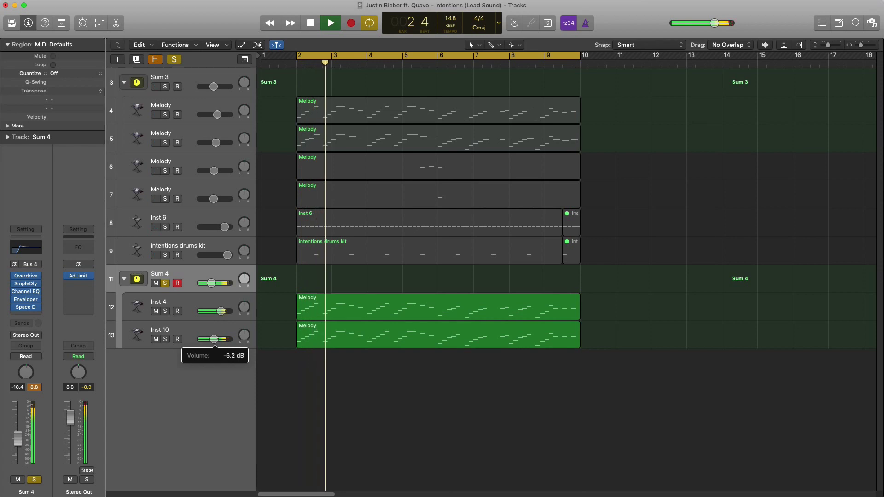
mouse_move(217, 312)
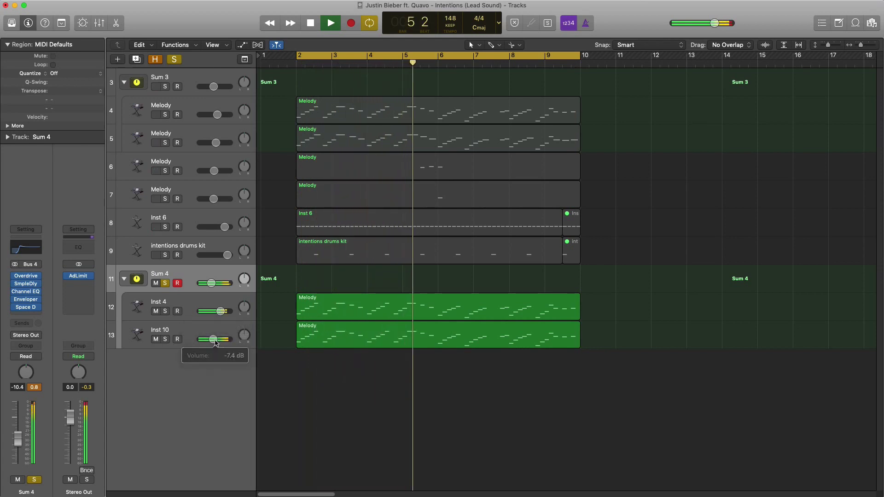
key("space")
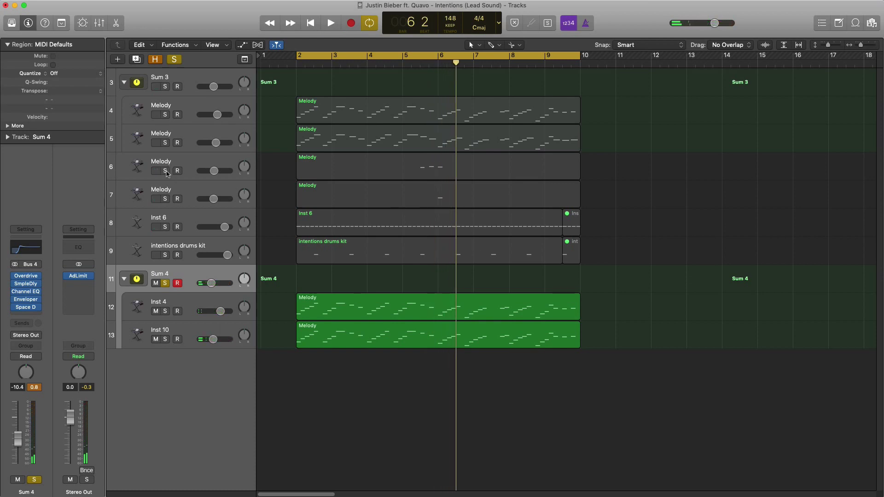
- Solo tracks 6 to 9 together with Inst 4 and Inst 10
left_click_drag(165, 171, 163, 255)
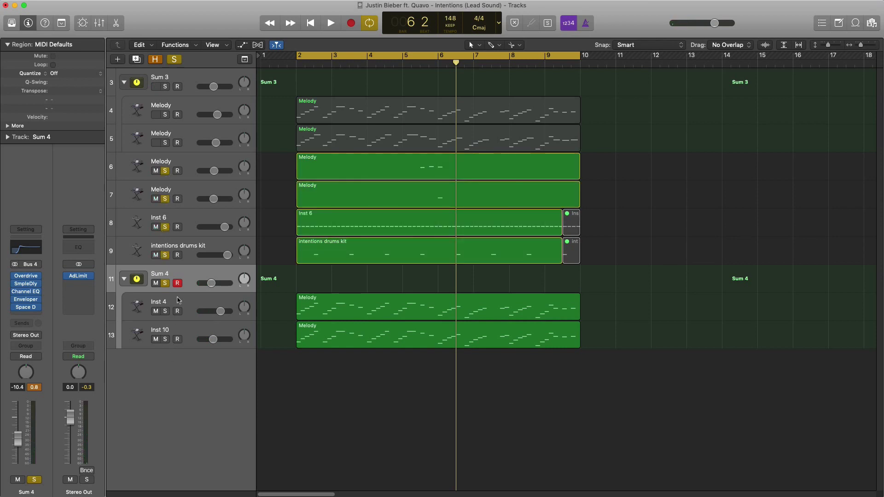
left_click_drag(165, 316, 164, 340)
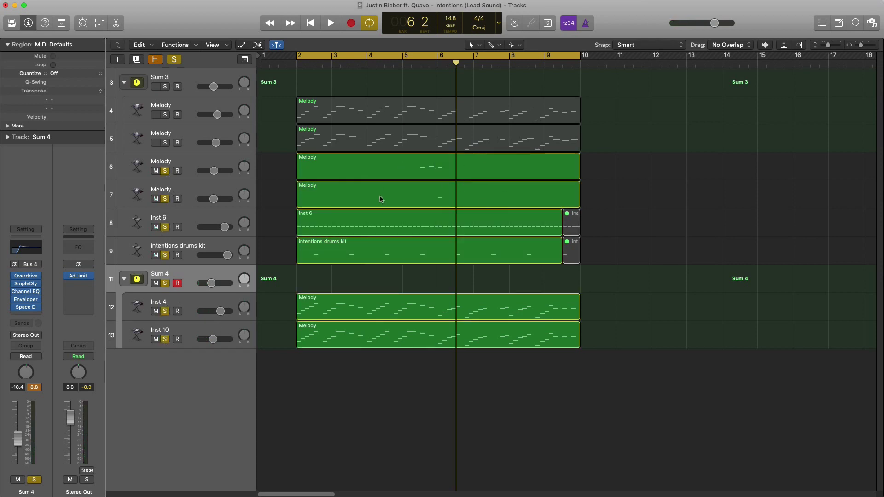
- Solo only the Melody tracks 6 and 7 and play their notes from about bar 5
left_click(419, 178)
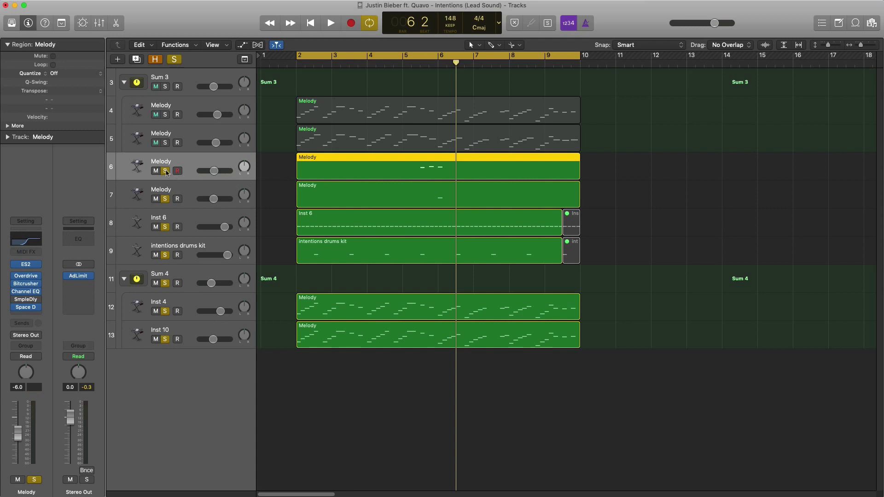
left_click(166, 199, "alt")
left_click_drag(167, 201, 171, 169)
key("space")
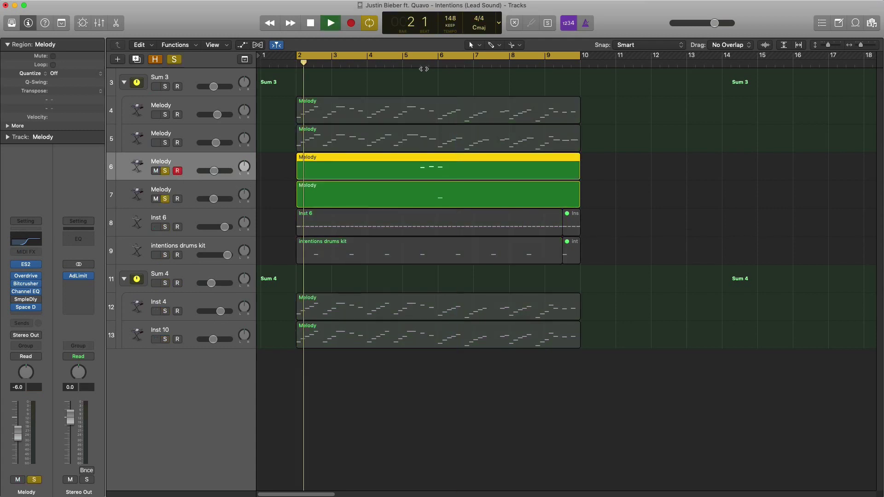
left_click(420, 65)
key("space")
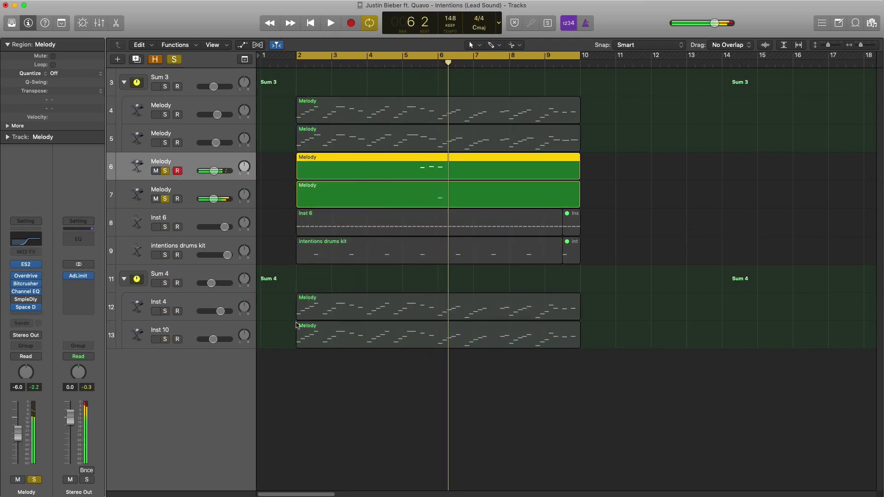
- Also solo Inst 6, intentions drums kit and the Sum 4 stack, and play the full arrangement briefly
left_click(203, 296)
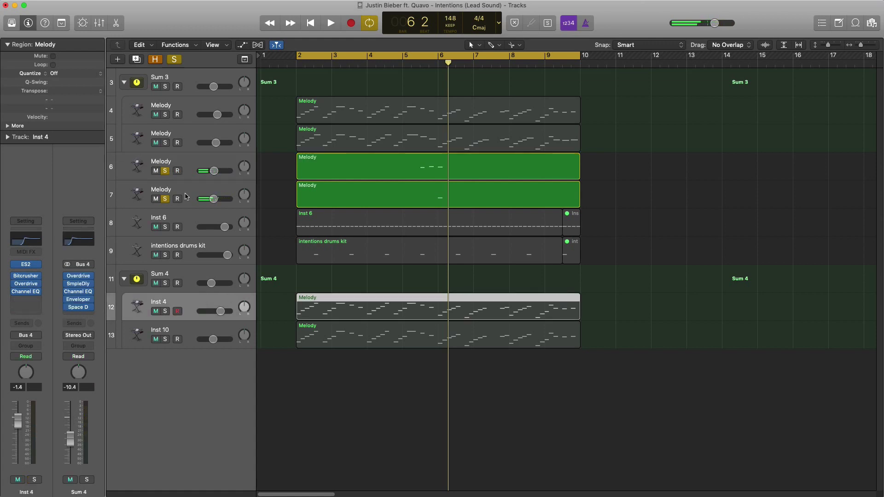
left_click(165, 227)
left_click(165, 256)
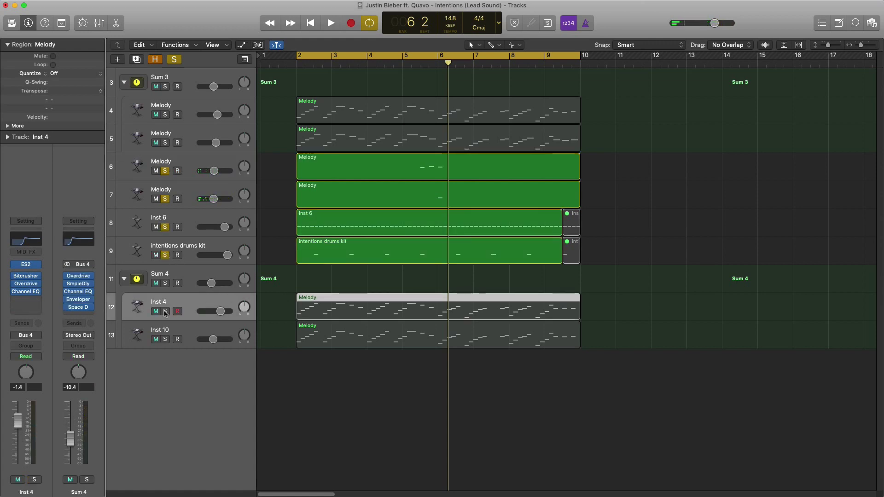
left_click(165, 283)
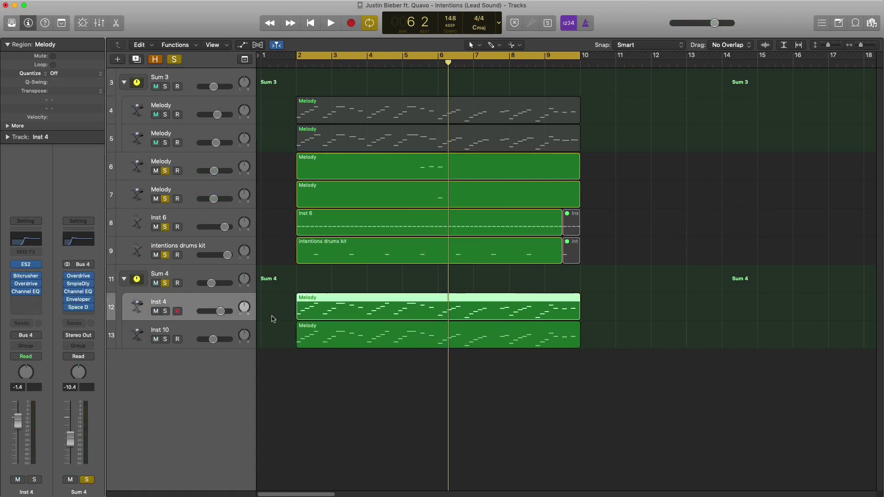
key("space")
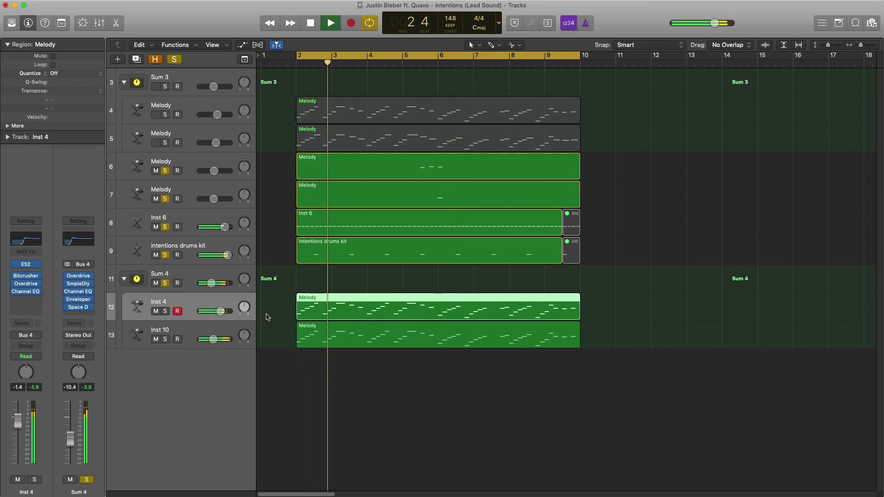
key("space")
left_click(393, 424)
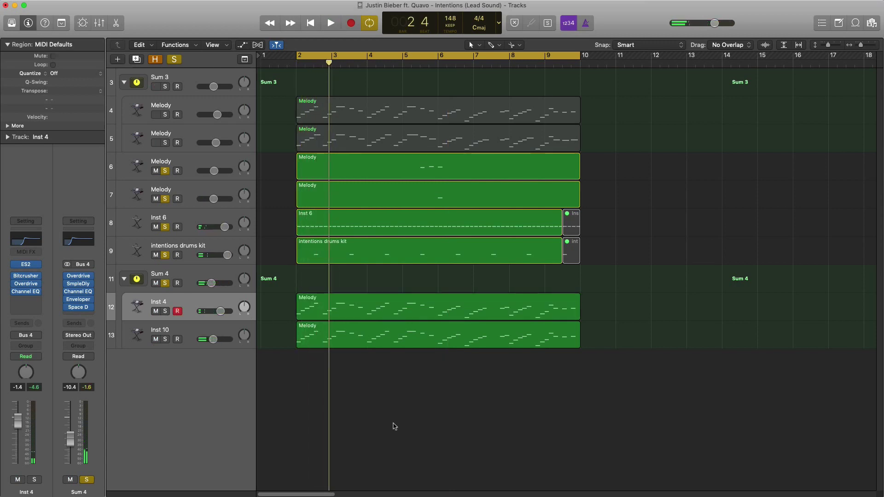